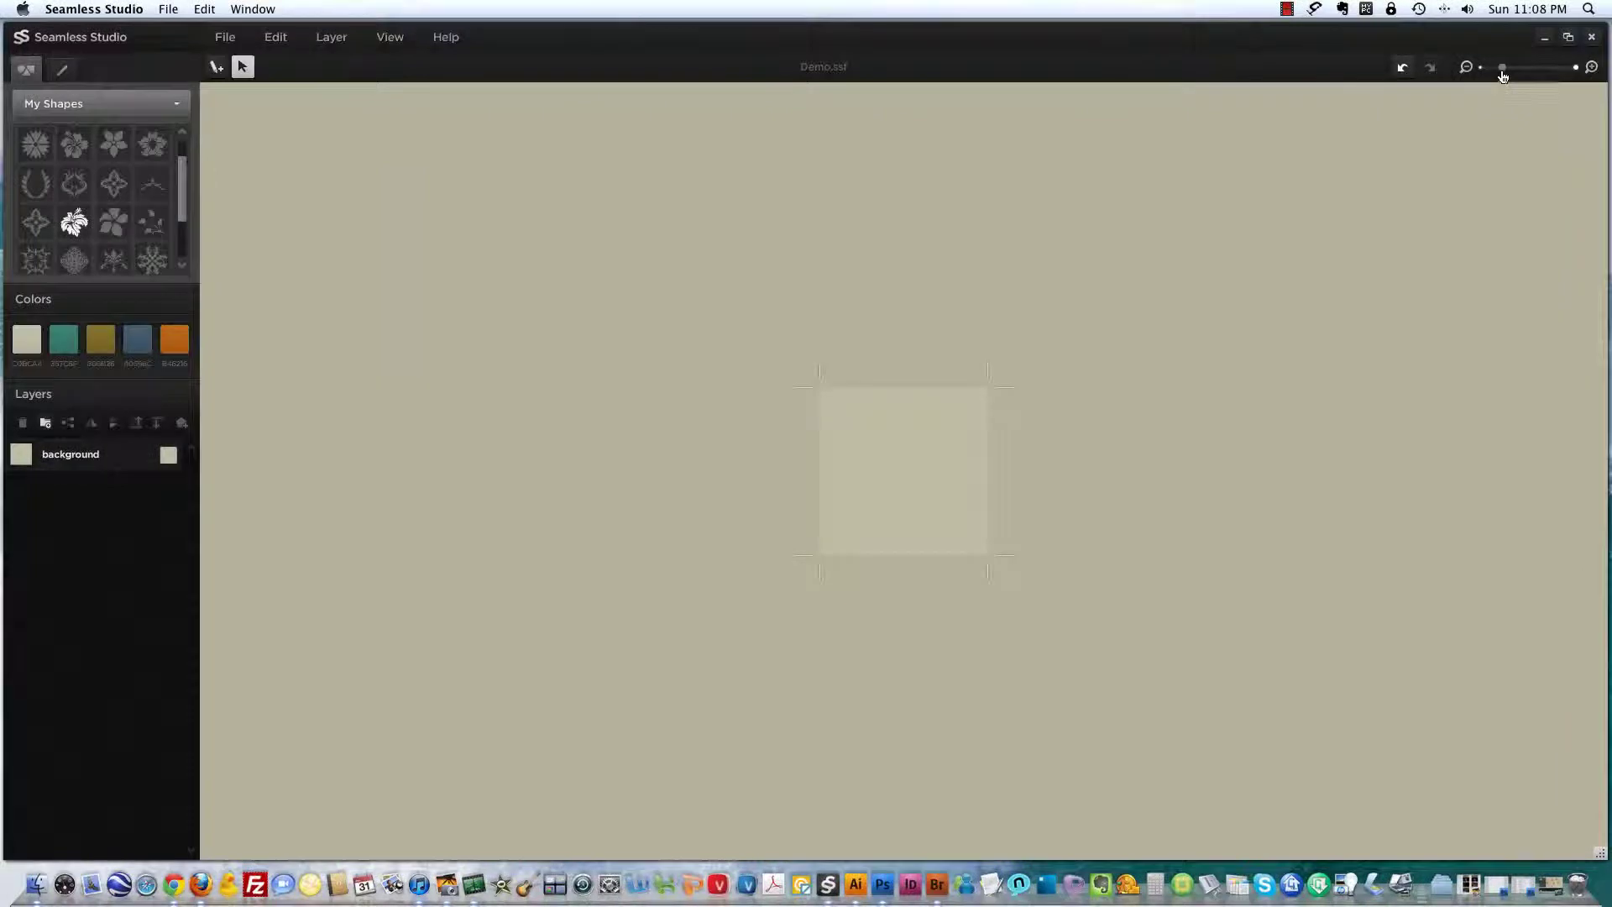
- Zoom in on the empty pattern tile and pick the hibiscus from My Shapes
left_click_drag(1503, 70, 1527, 69)
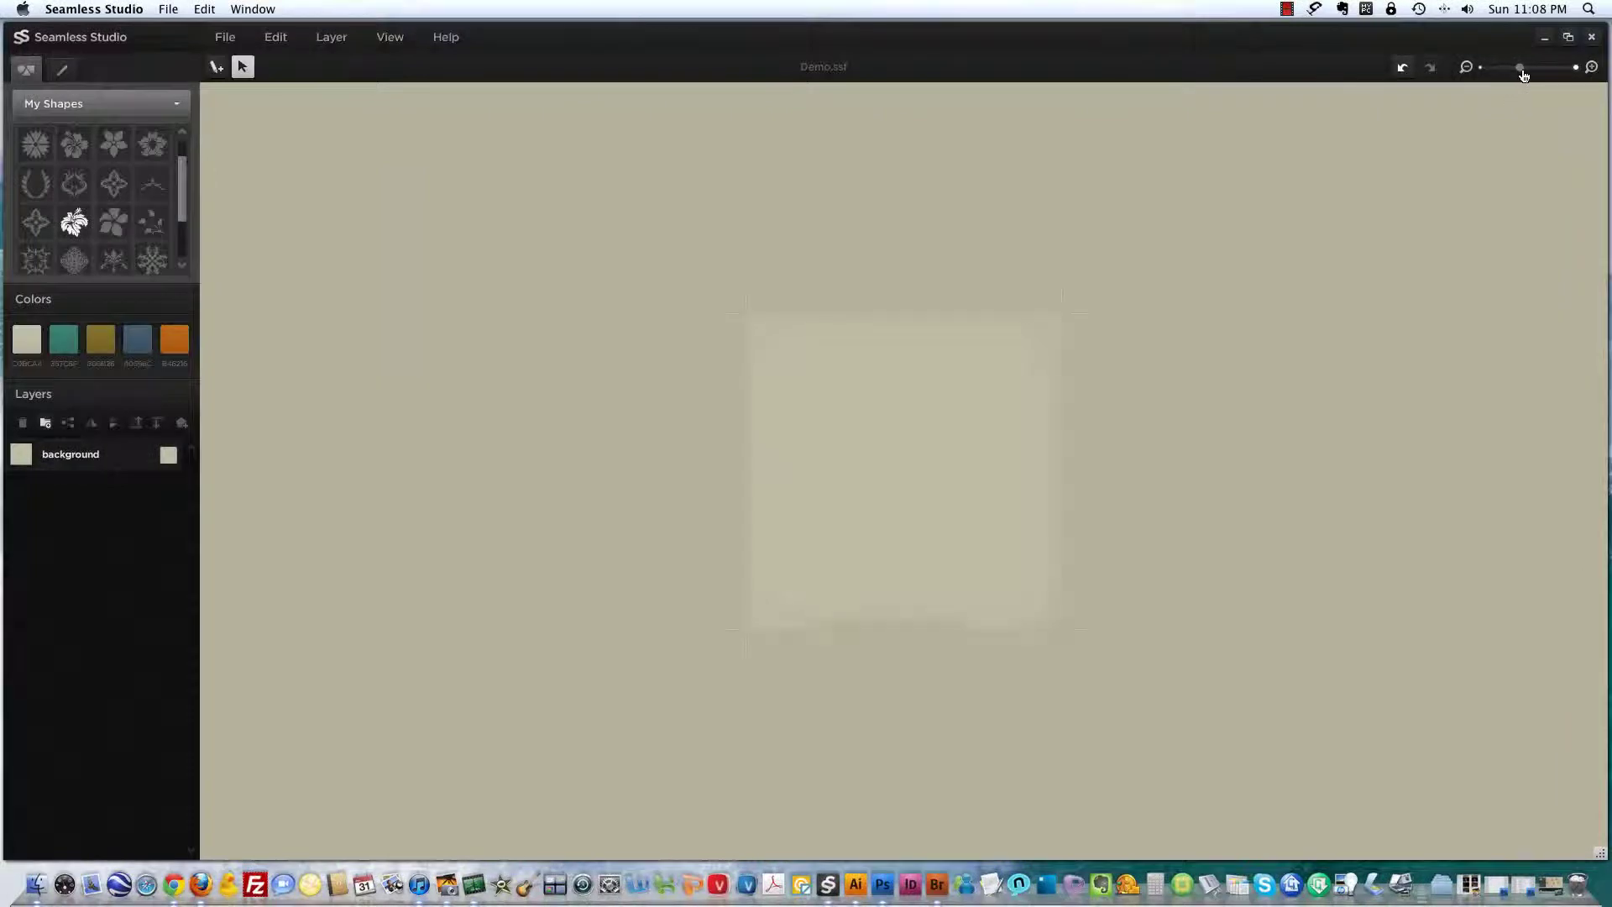
left_click(75, 223)
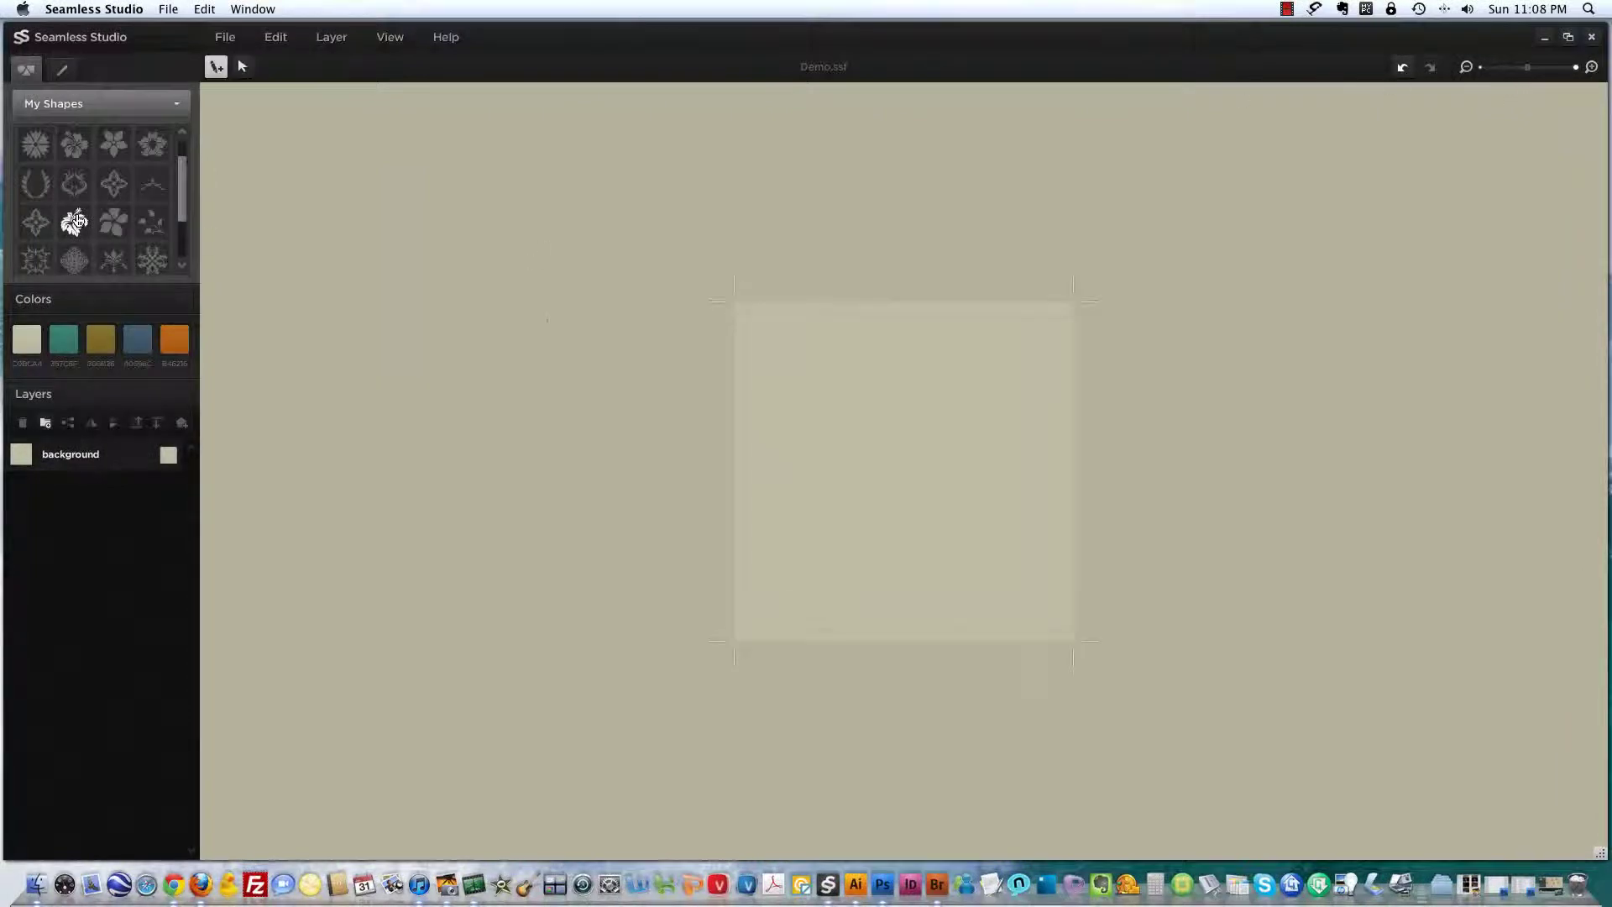
- Place the hibiscus in the tile, scale it down, and offset a duplicate down-right
left_click(764, 362)
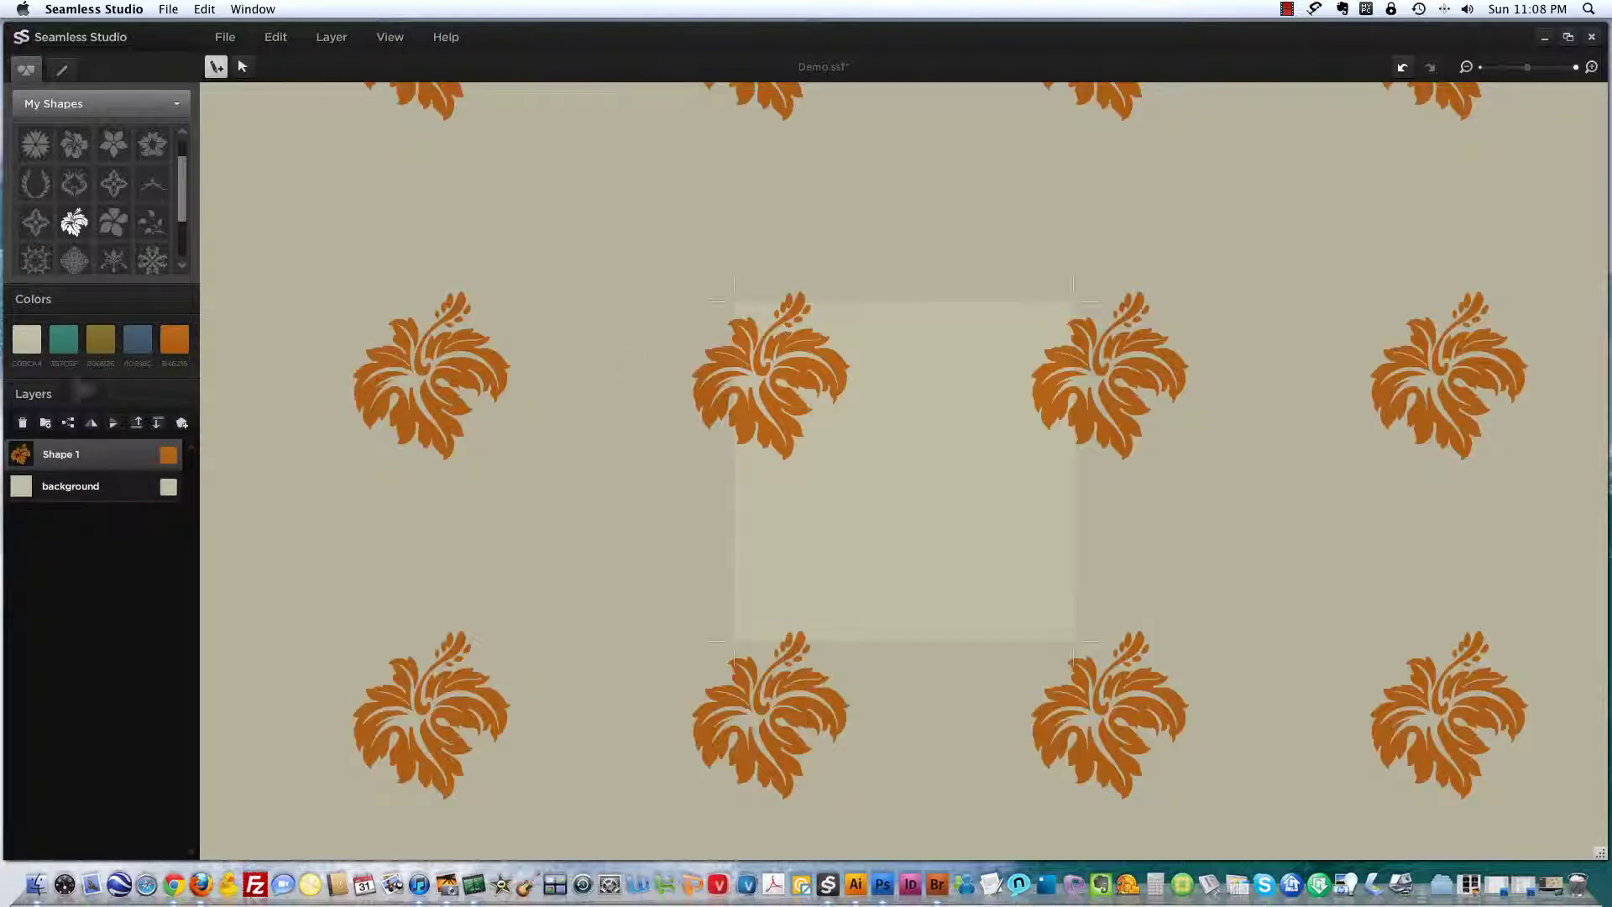
left_click(246, 69)
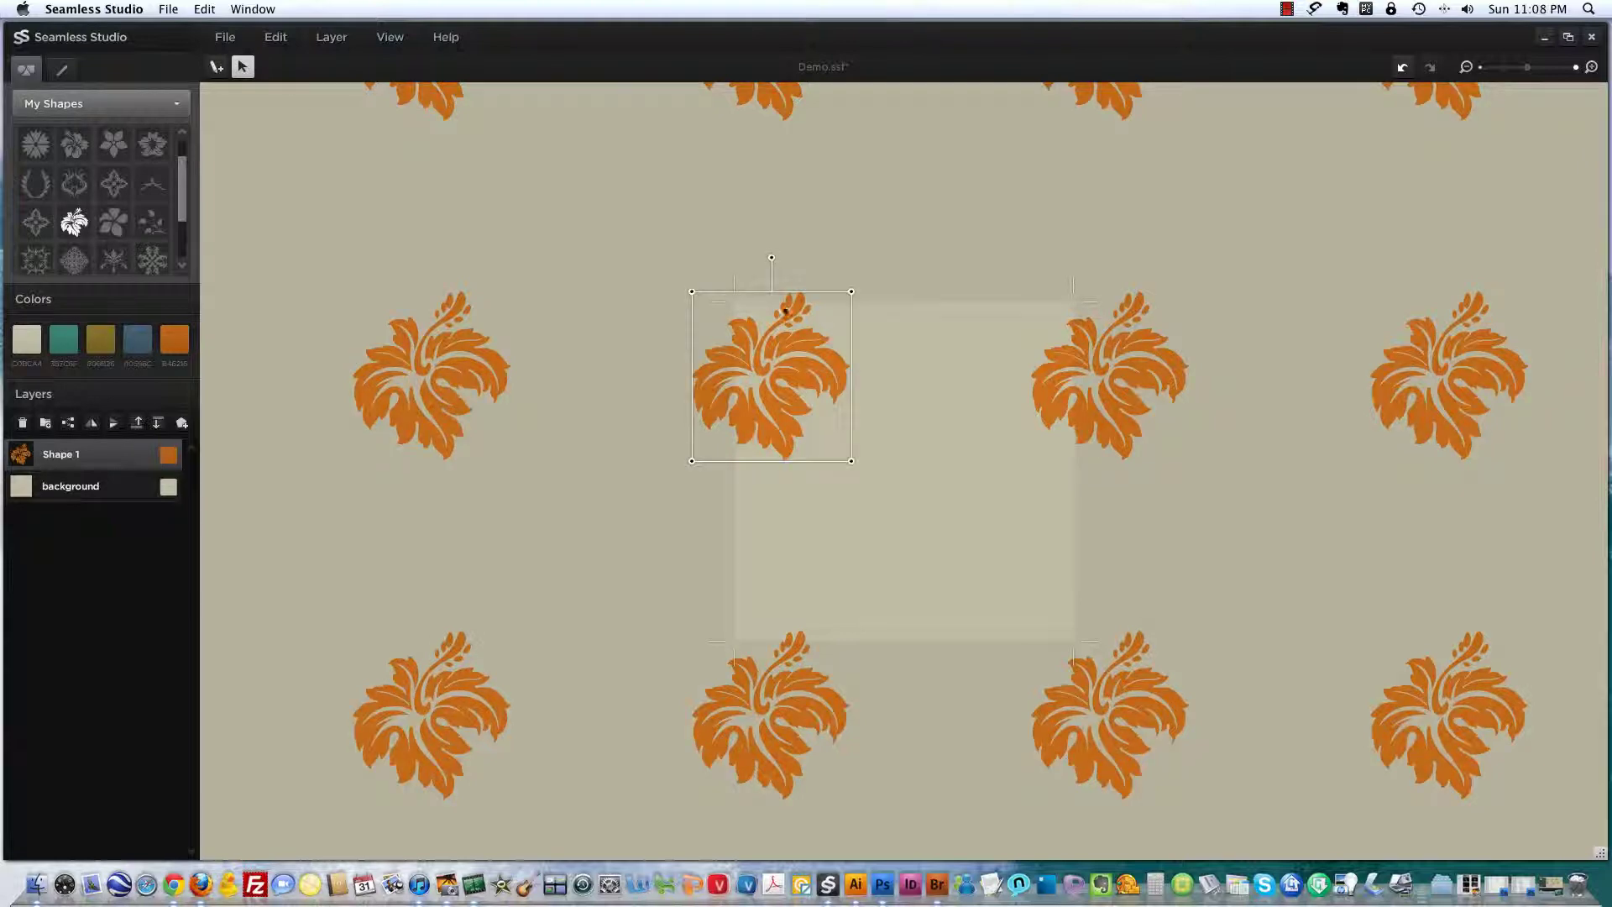
left_click_drag(851, 291, 784, 338)
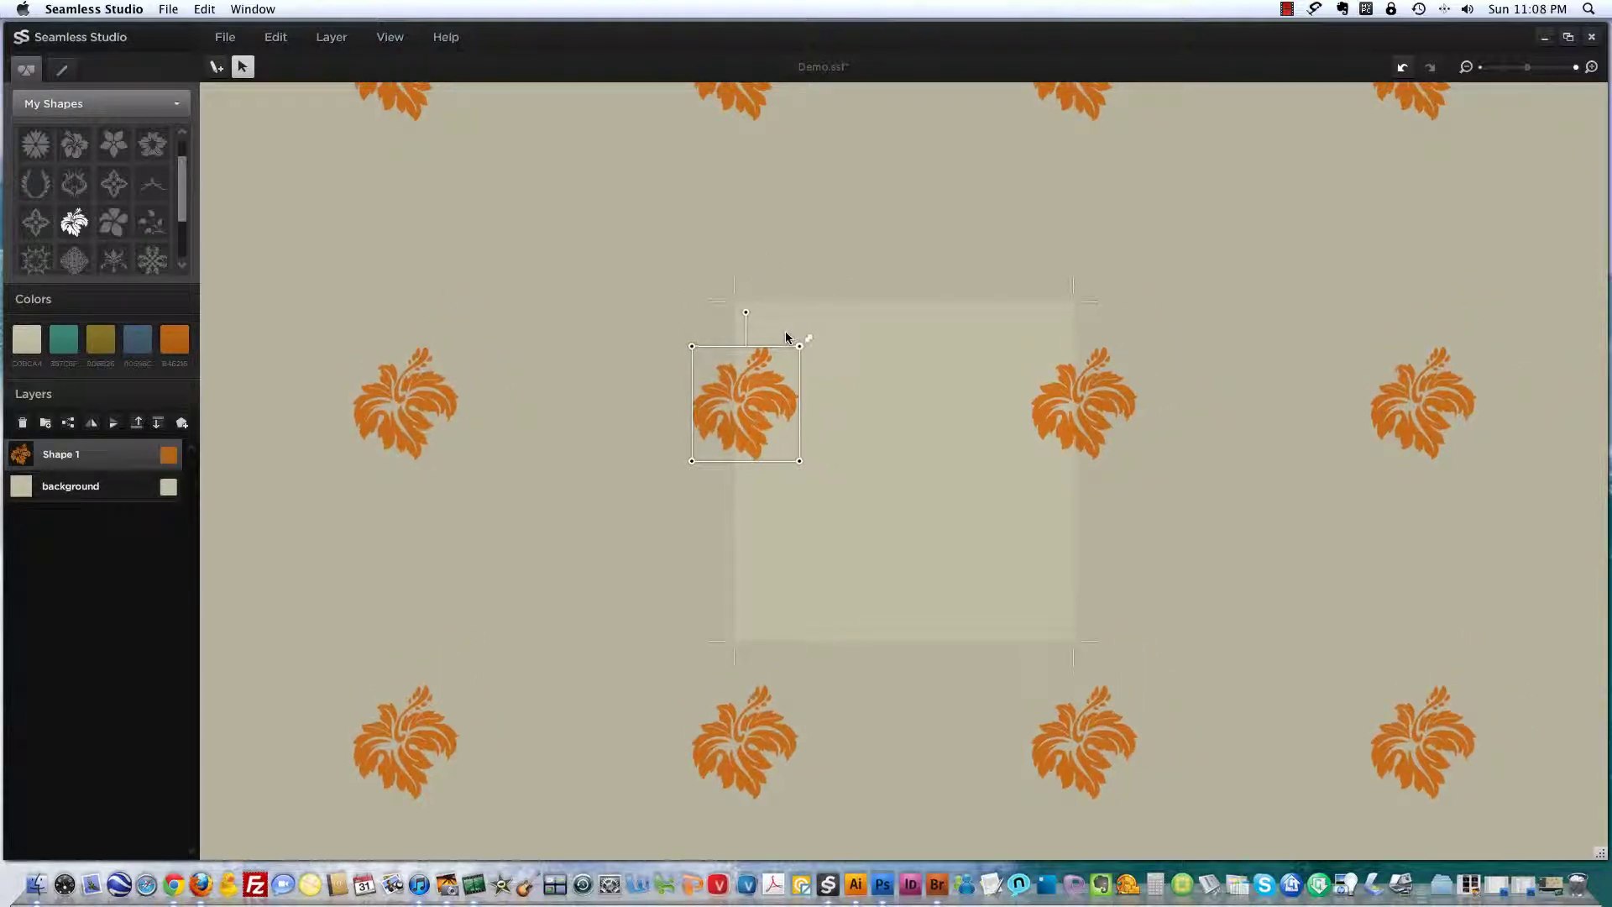
left_click(69, 422)
mouse_move(757, 383)
left_mouse_down()
mouse_move(851, 501)
mouse_move(831, 519)
left_mouse_up()
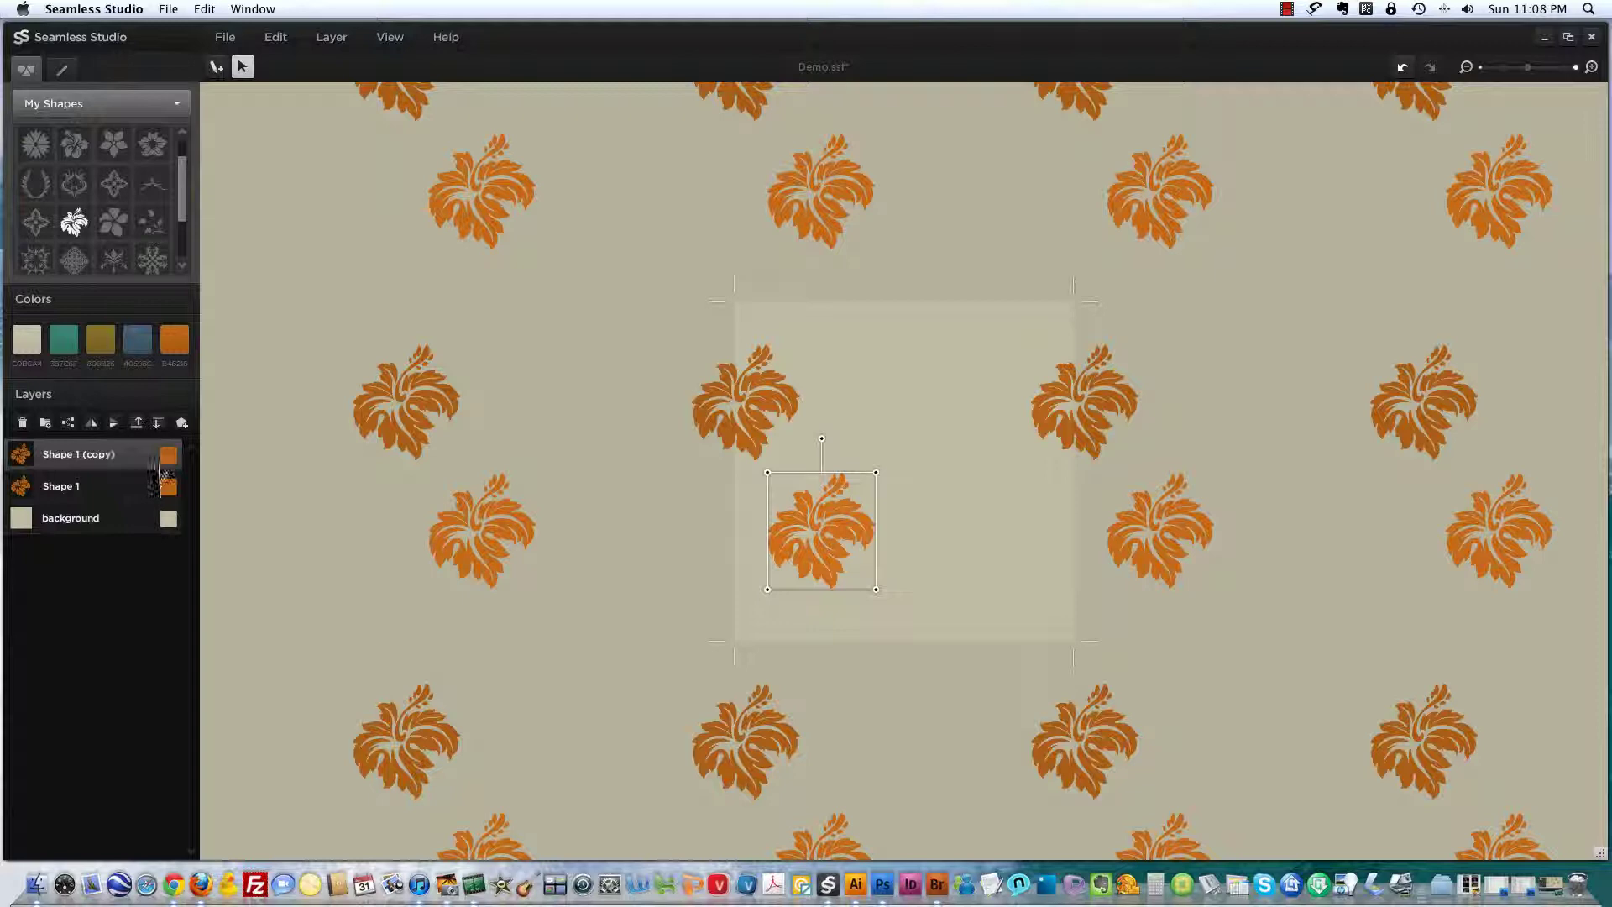
- Recolour the copy teal and add a duplicate moved up and to the right
left_click(169, 455)
left_click(223, 455)
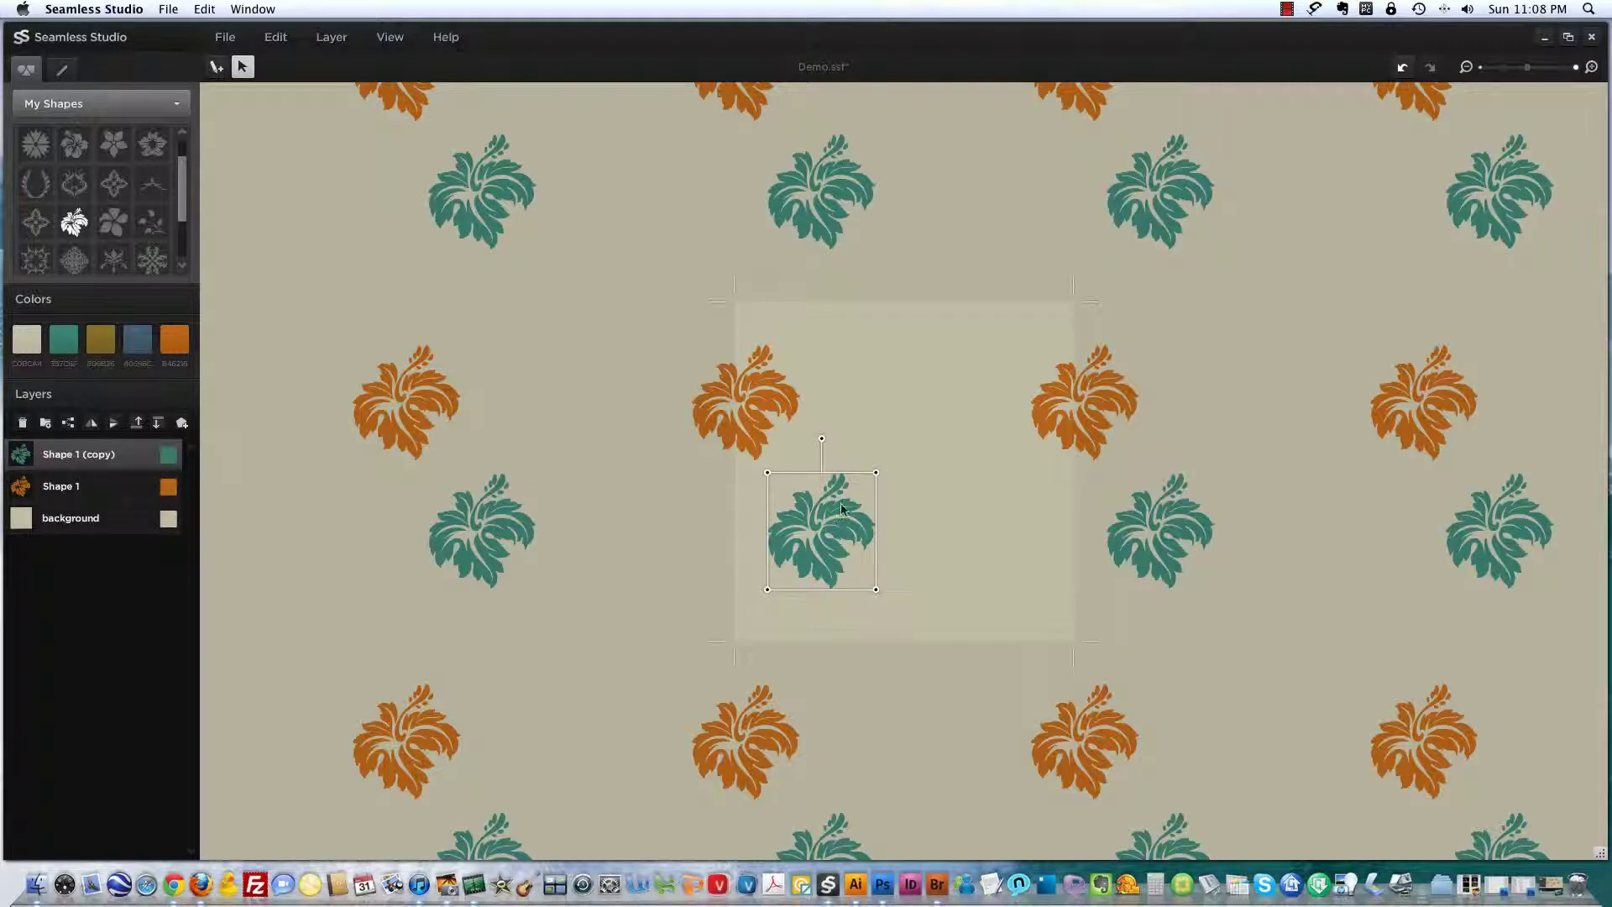
left_click(69, 423)
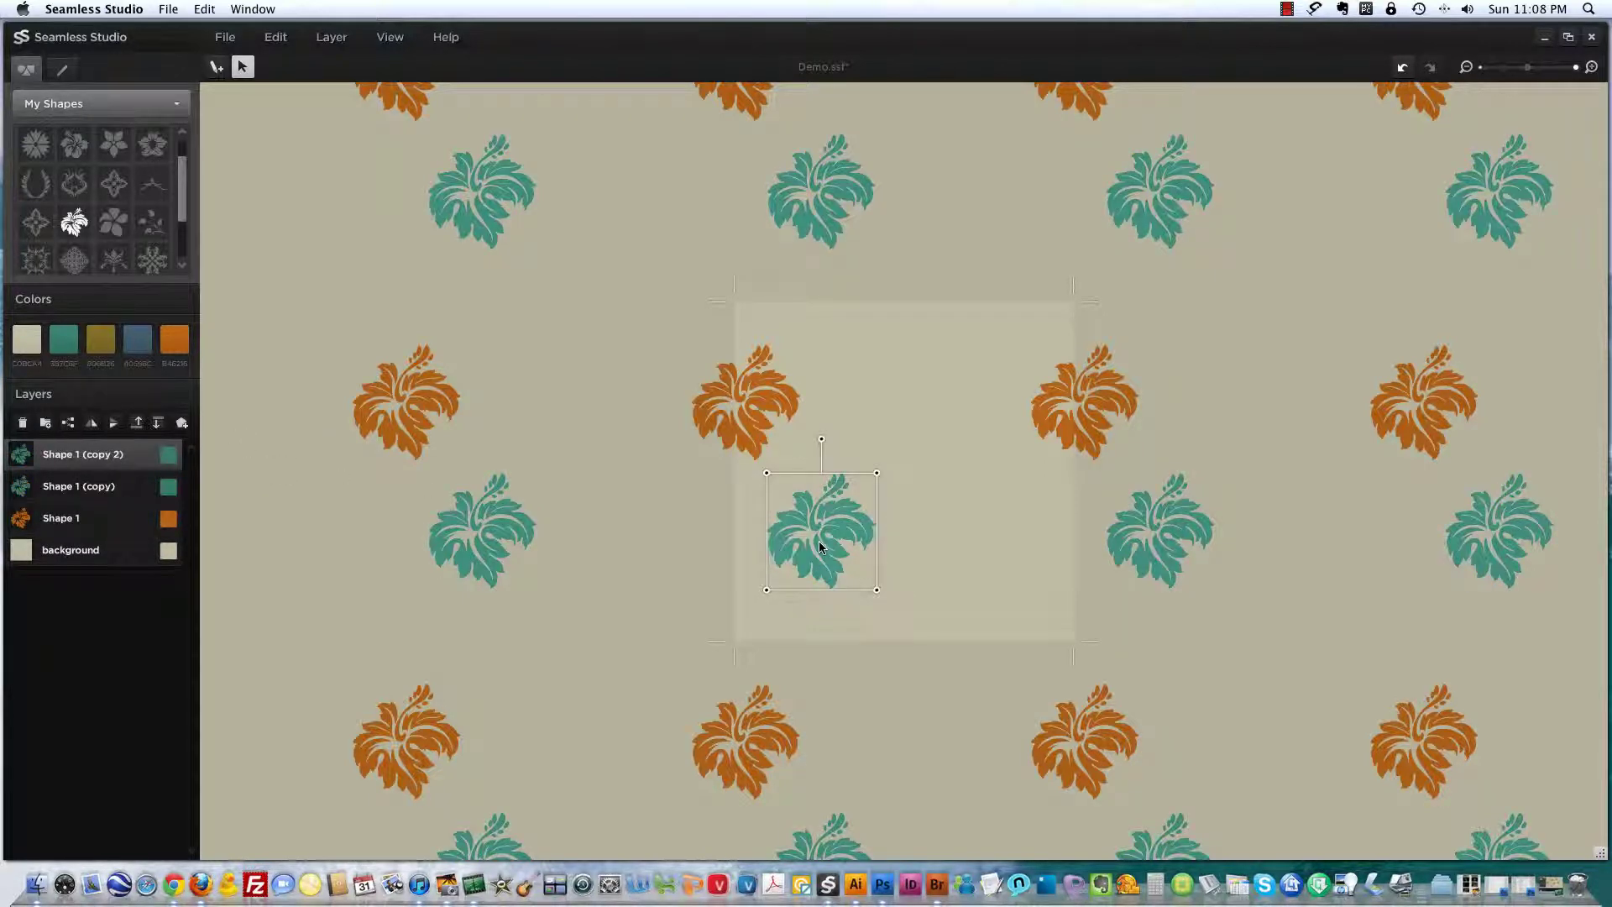
mouse_move(821, 528)
left_mouse_down()
mouse_move(901, 401)
mouse_move(894, 336)
left_mouse_up()
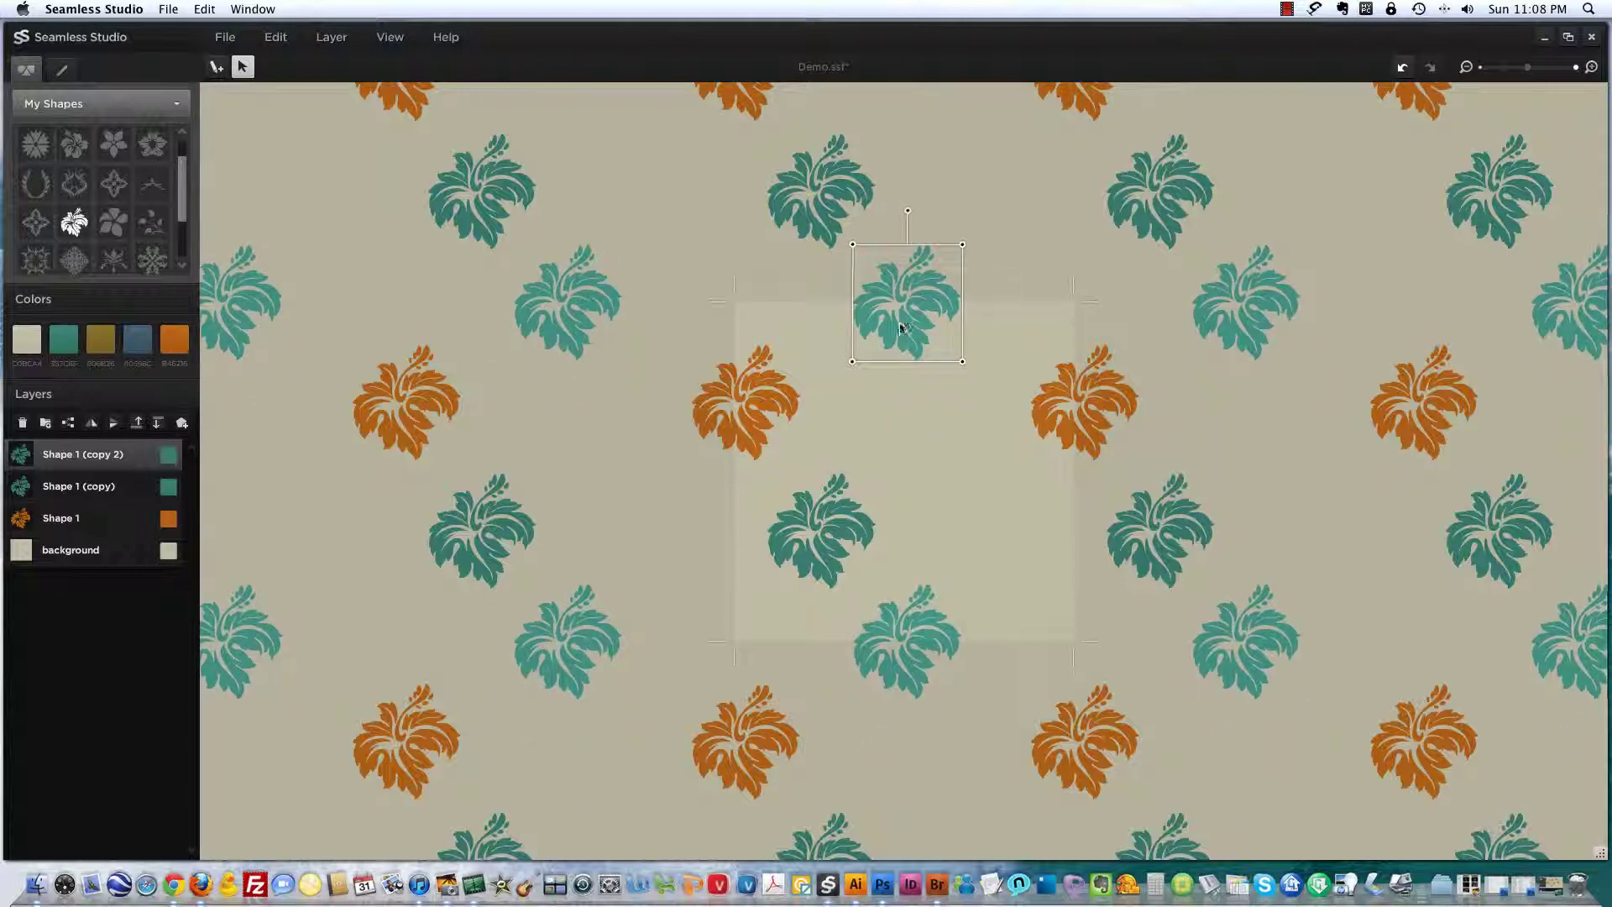
- Make the second copy blue and add a third copy below and to the right
left_click(169, 455)
left_click(268, 455)
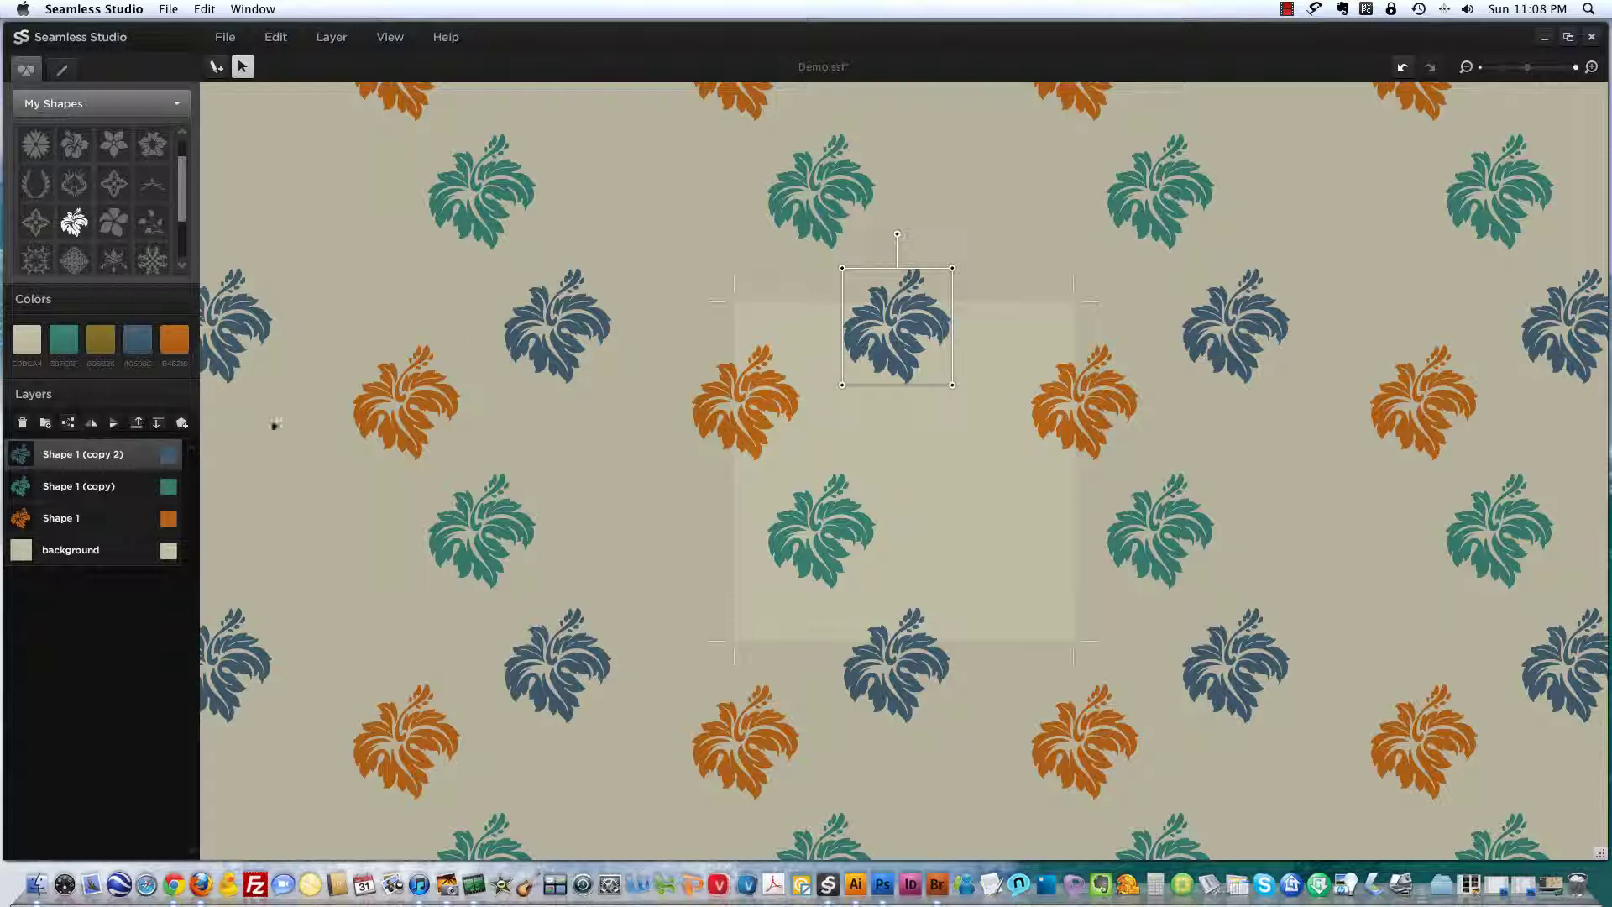
left_click(69, 422)
left_click_drag(896, 326, 971, 512)
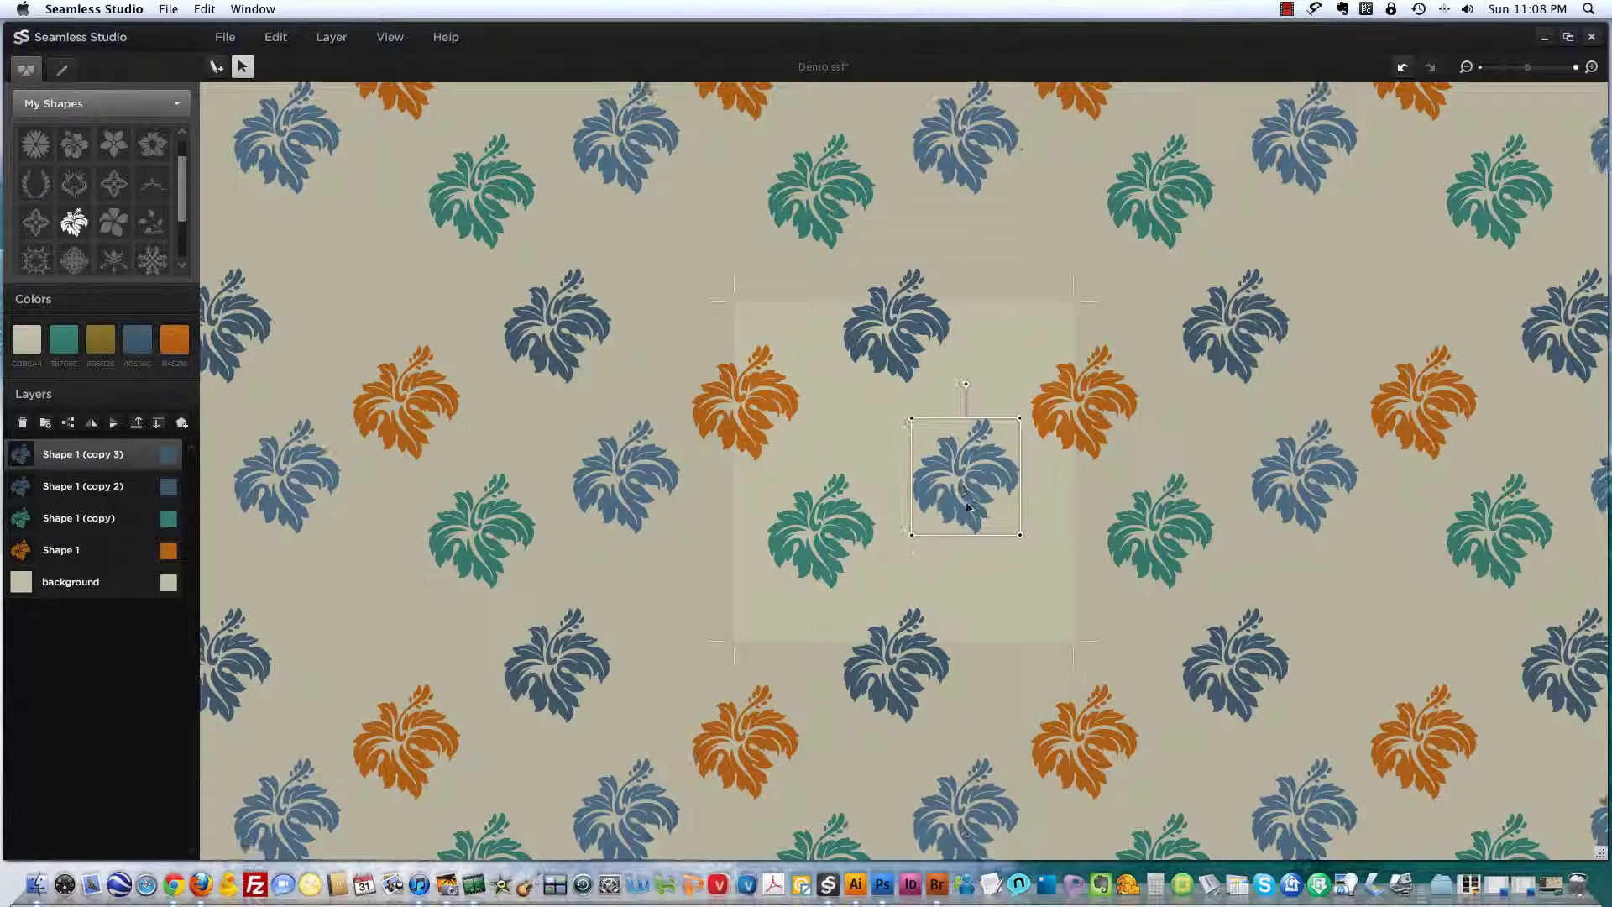
left_click(168, 455)
- Make the third copy olive and export the pattern as Demo.svg
left_click(291, 470)
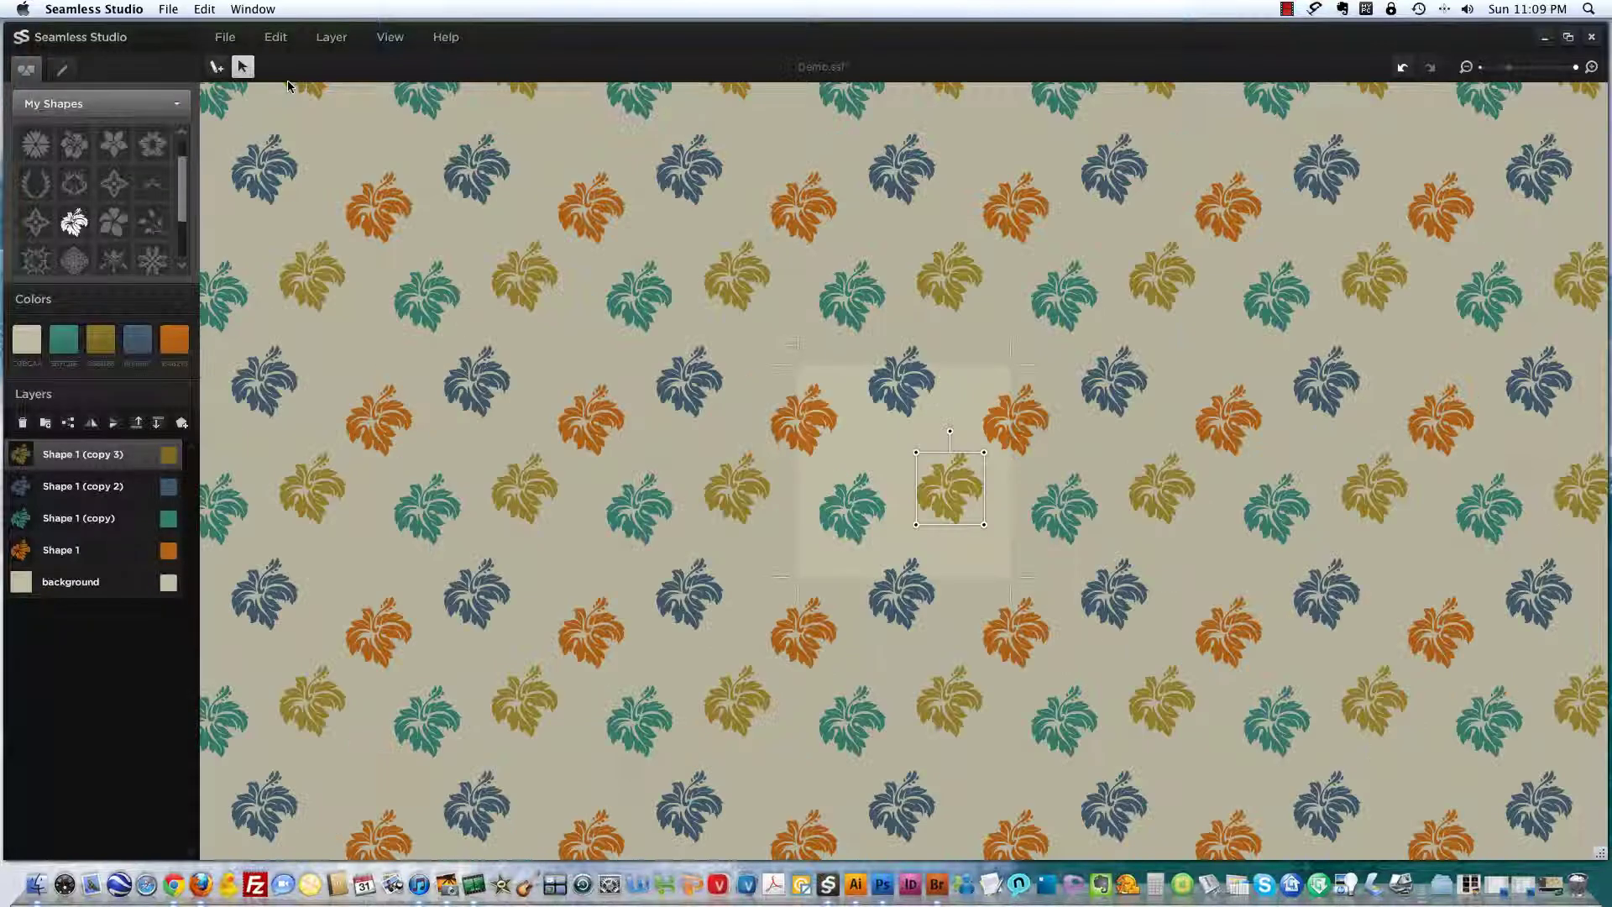
left_click(226, 37)
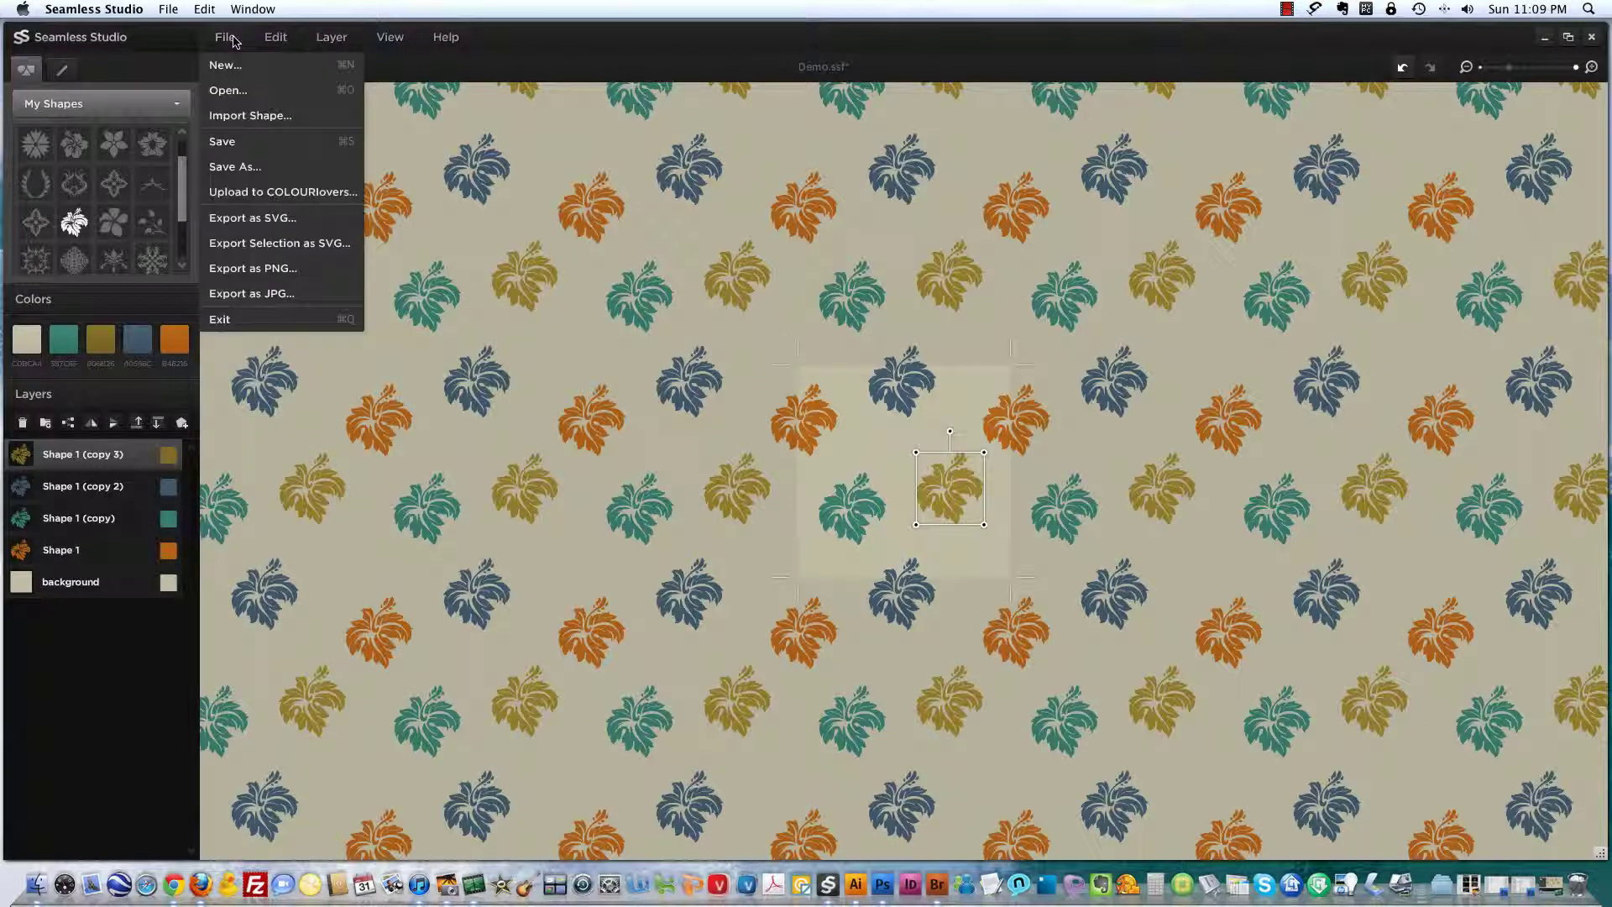
left_click(251, 218)
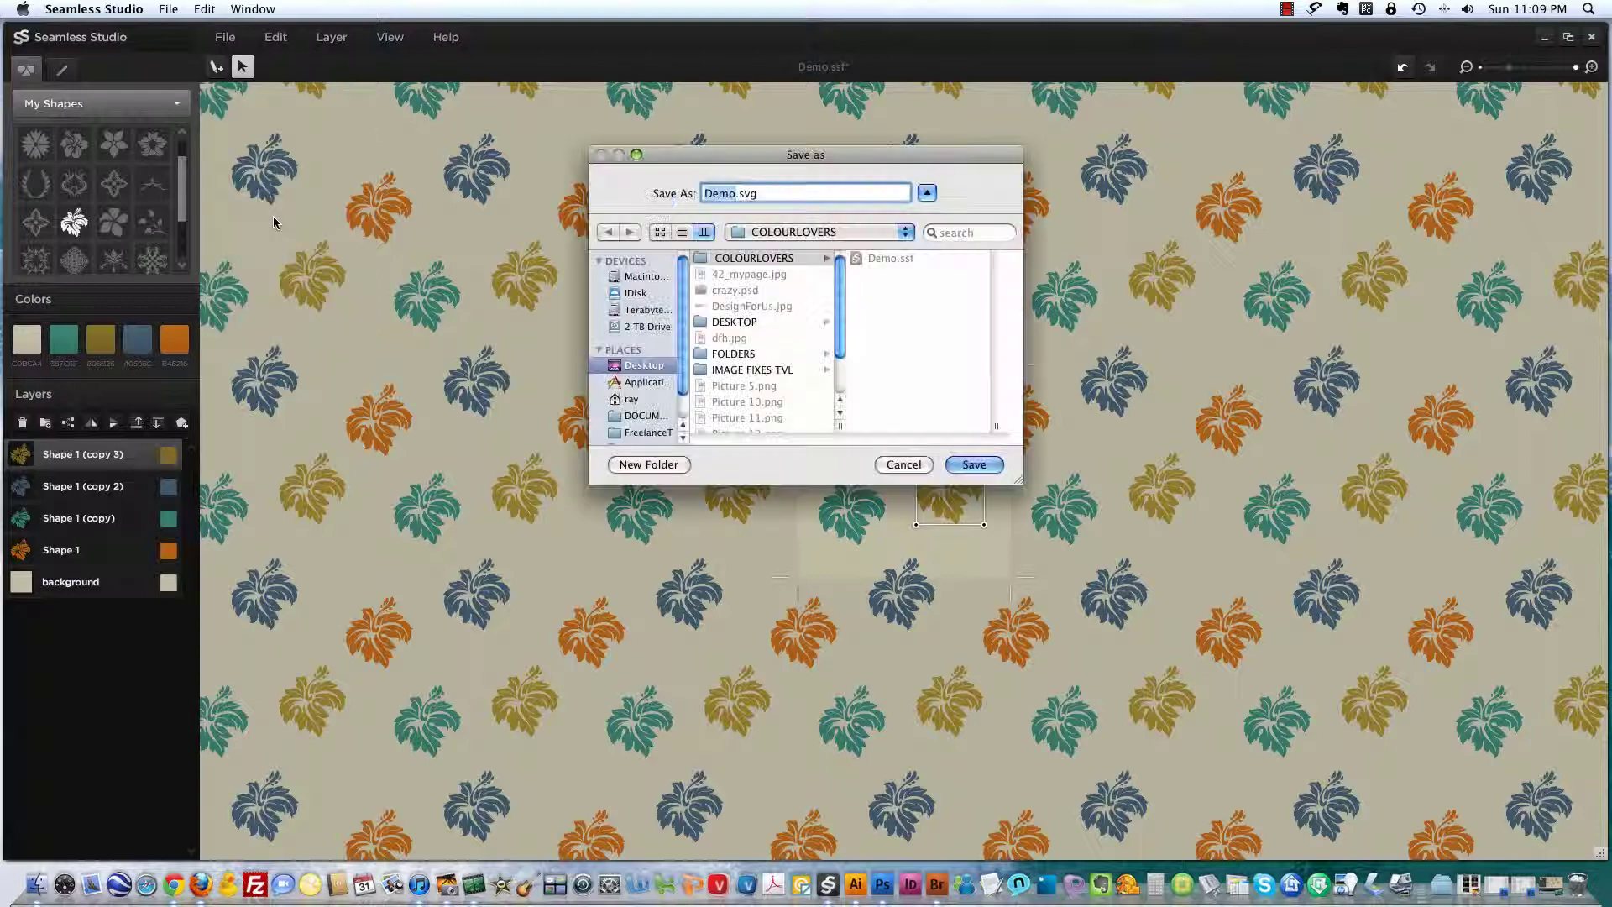
left_click(973, 465)
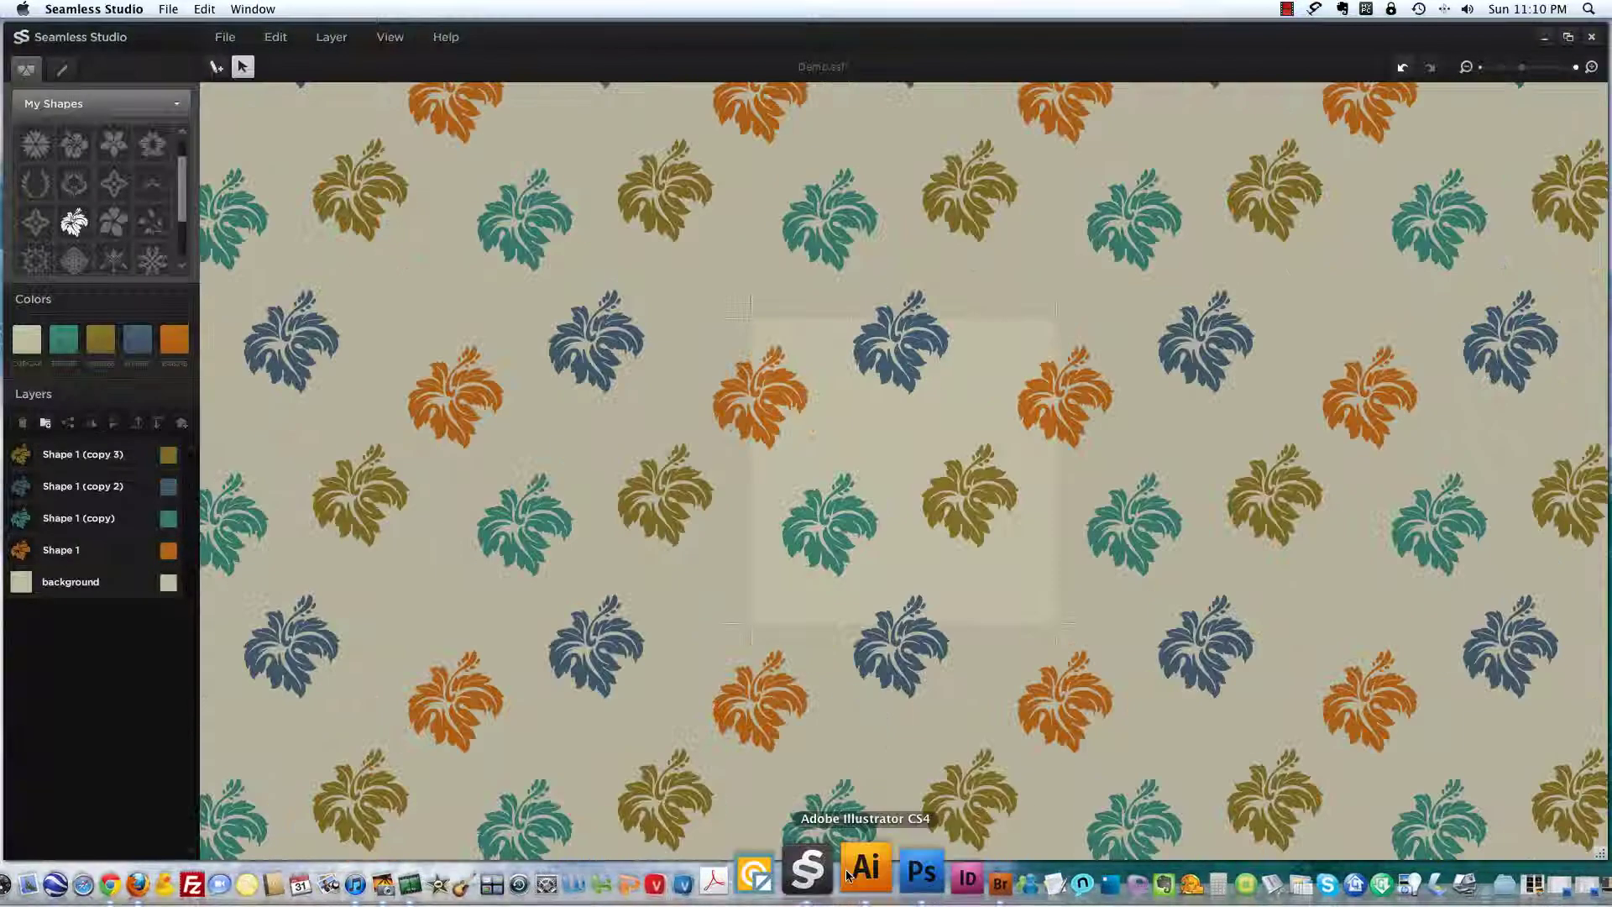
- Open Demo.svg in Adobe Illustrator
left_click(852, 876)
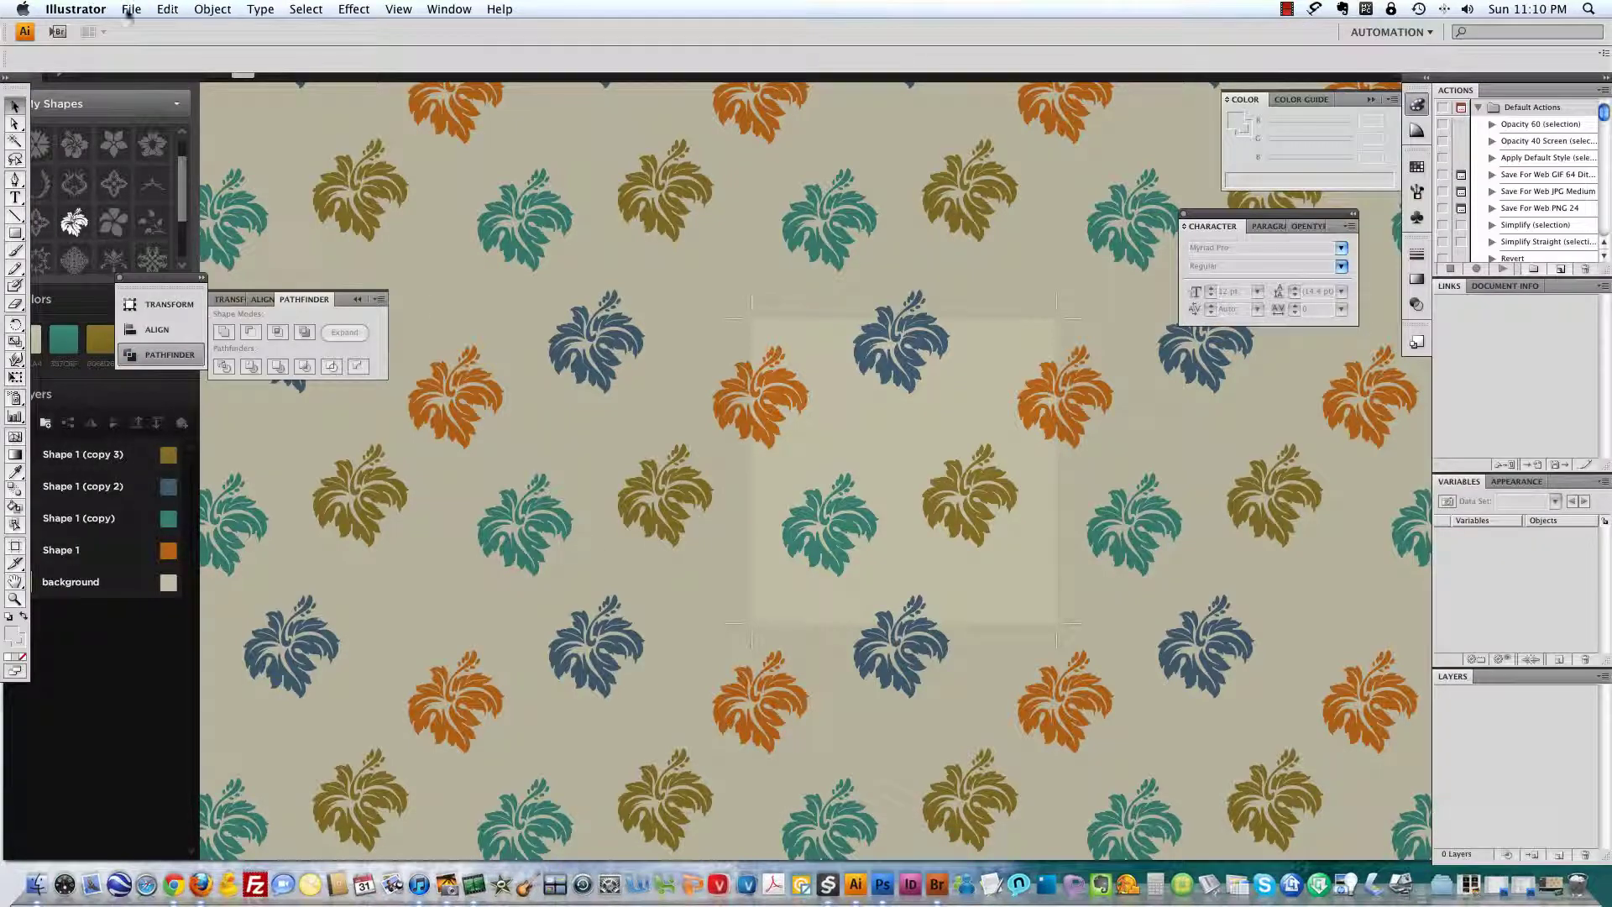
left_click(131, 9)
left_click(148, 61)
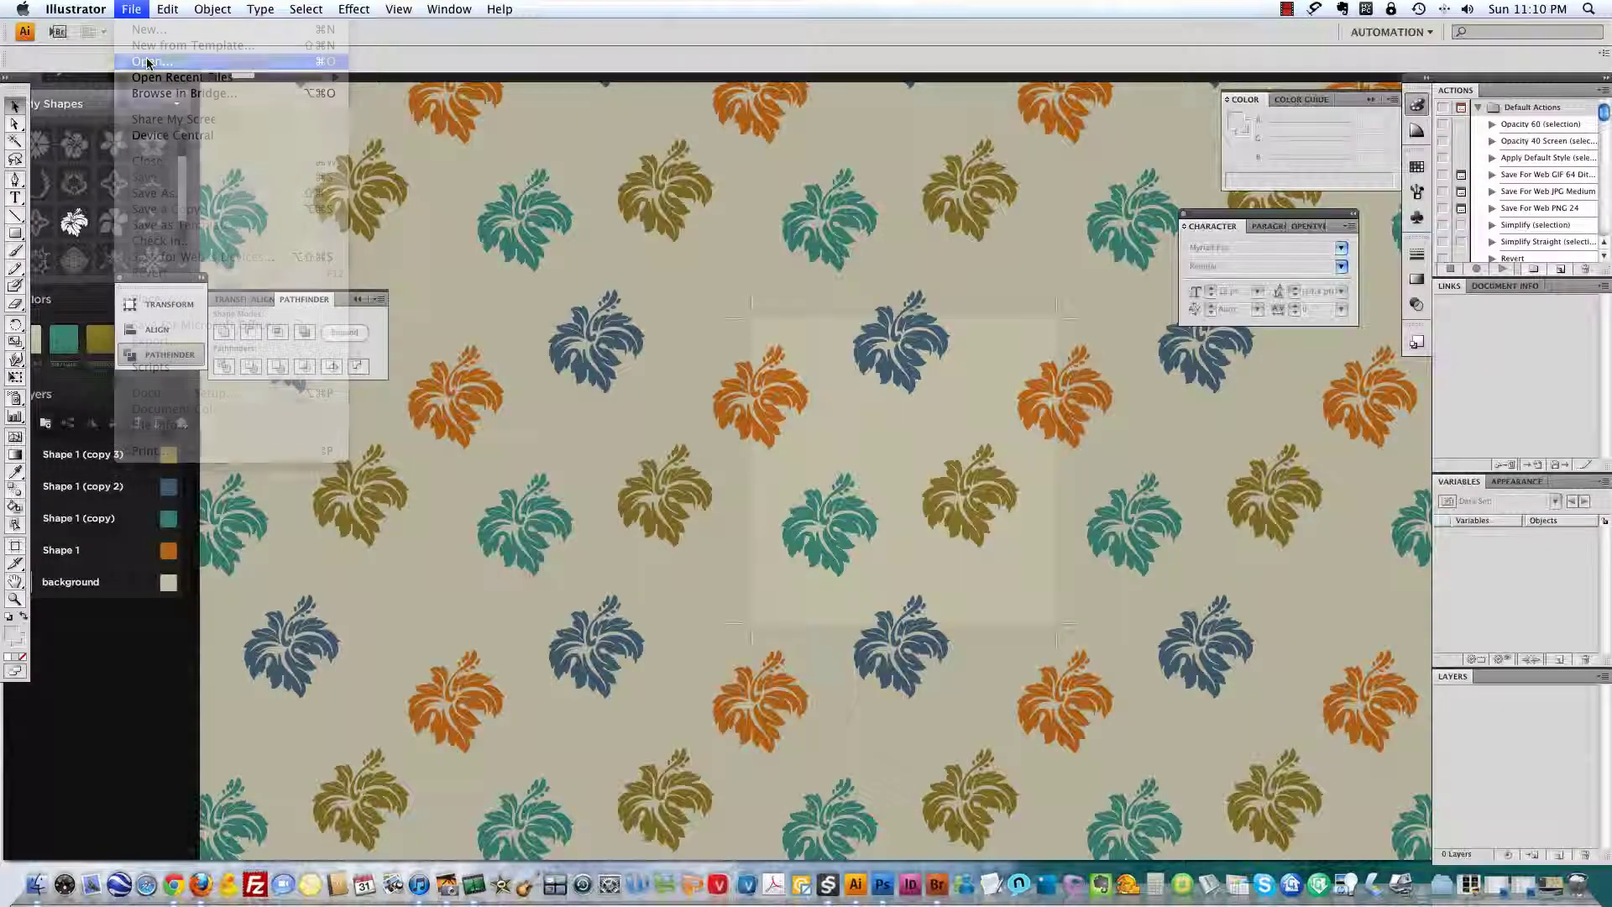
left_click(643, 97)
double_click(642, 96)
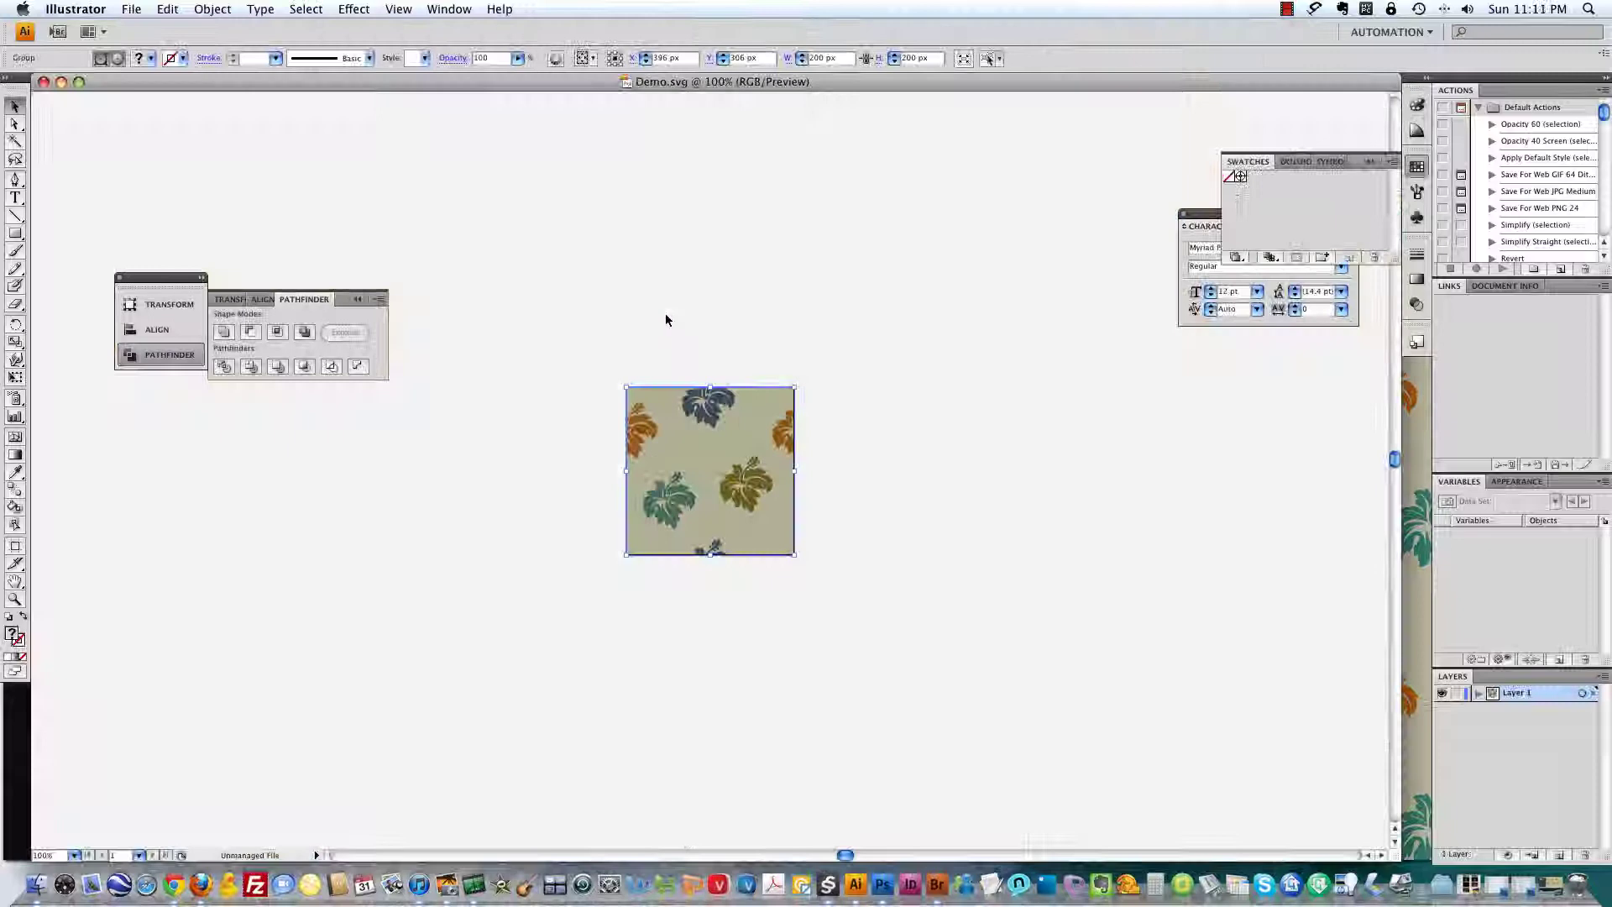
- Group all the tile's pieces and add the group to Swatches as a pattern
left_click(278, 366)
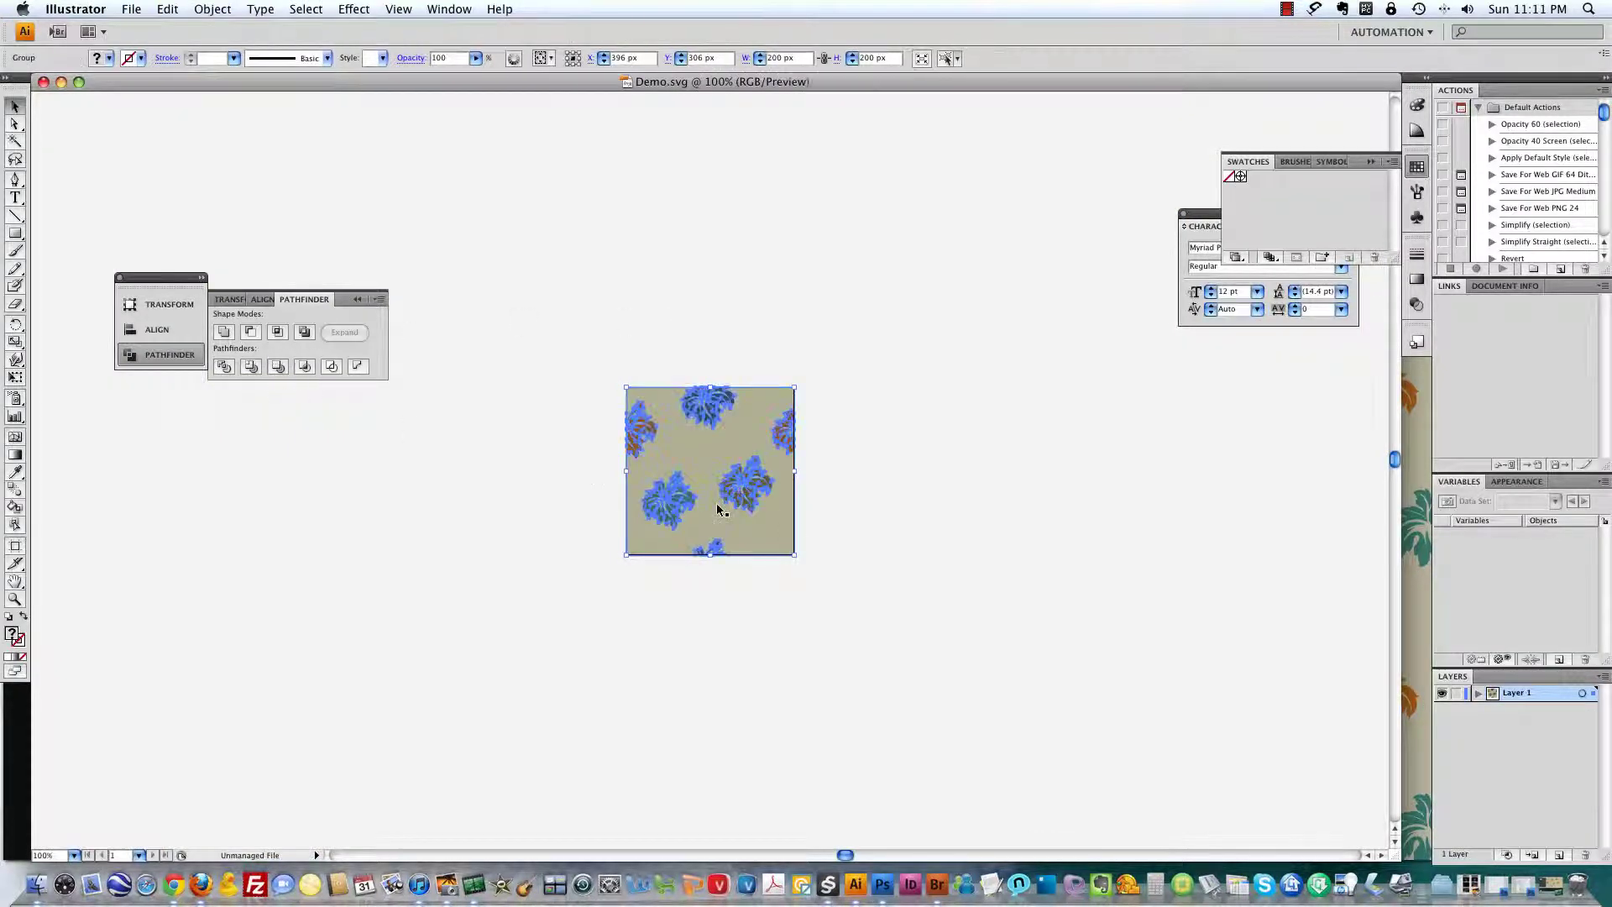
left_click(887, 513)
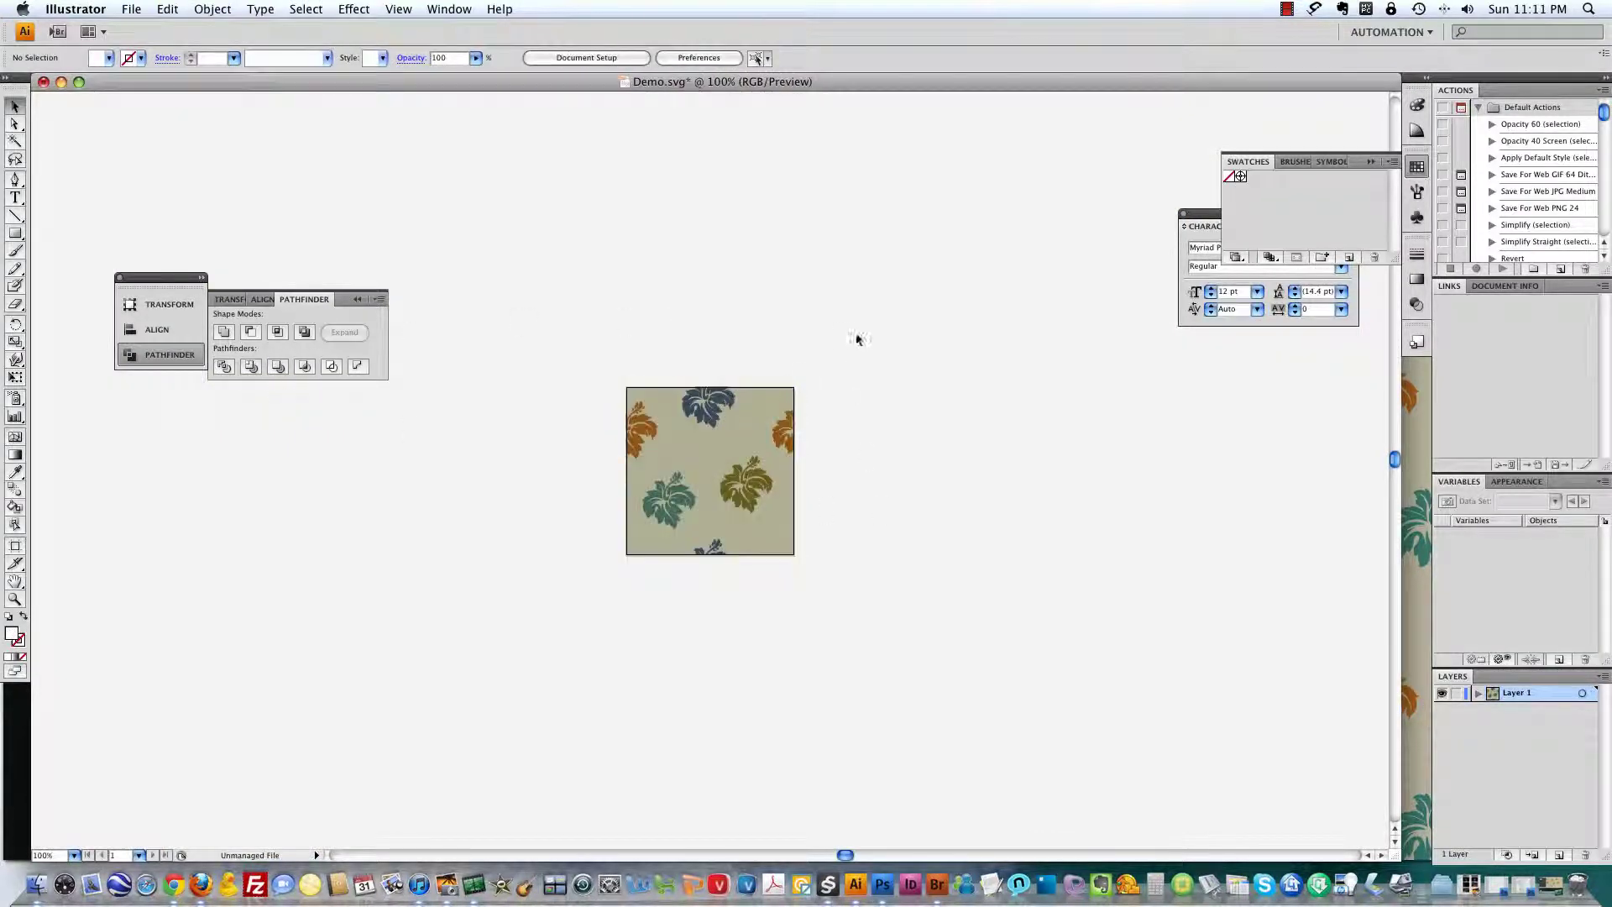
left_click_drag(861, 338, 542, 620)
key("super+g")
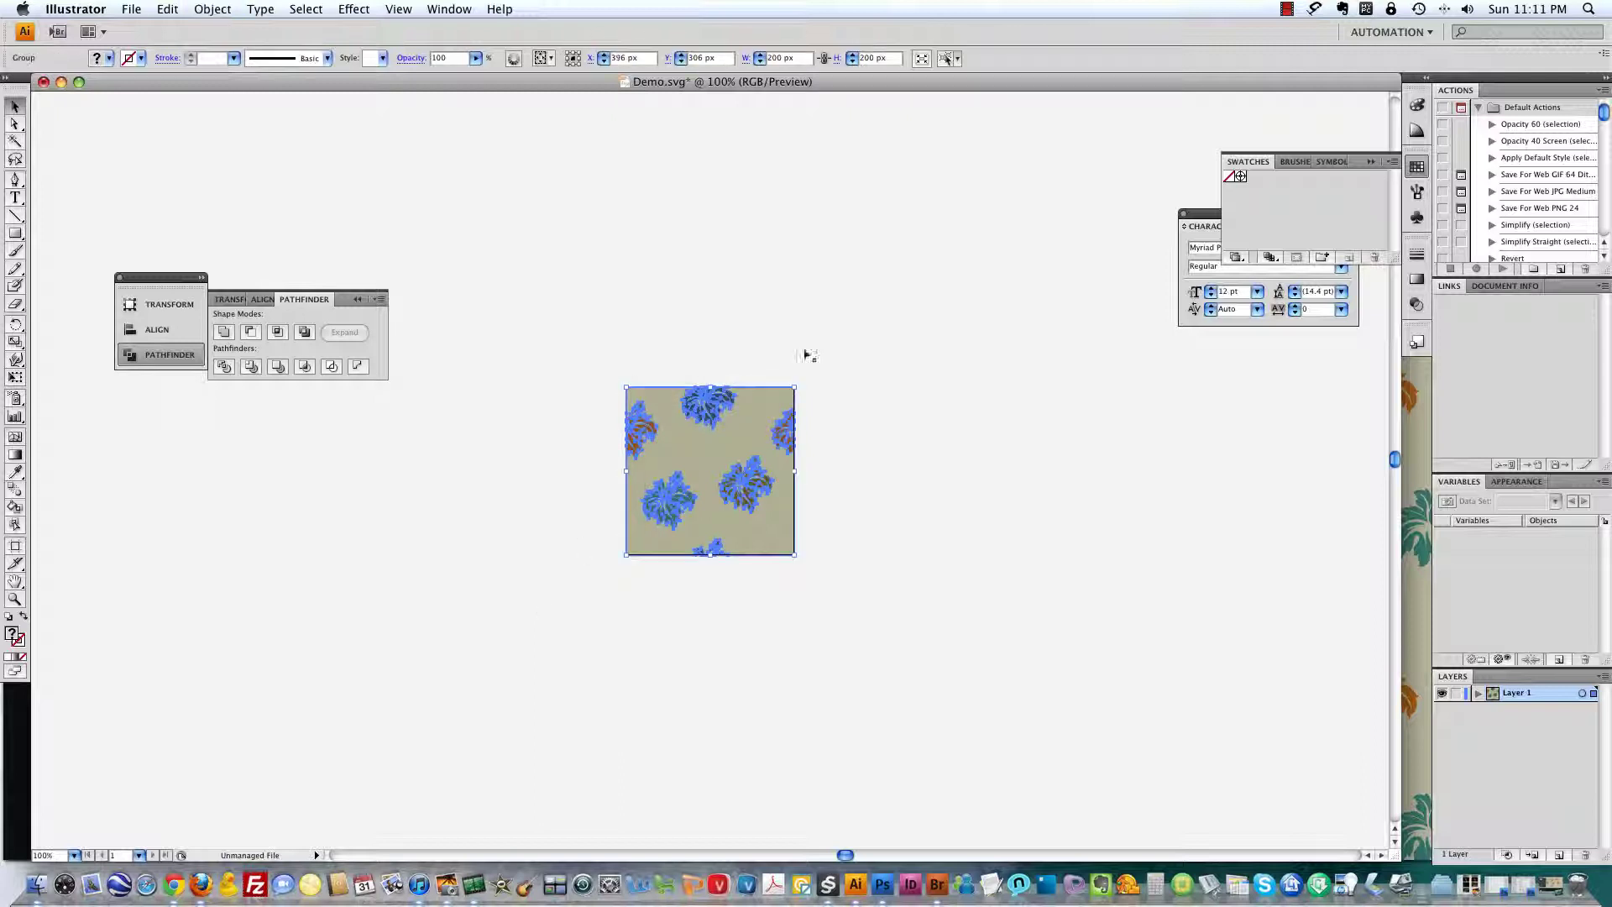
left_click_drag(731, 444, 1291, 207)
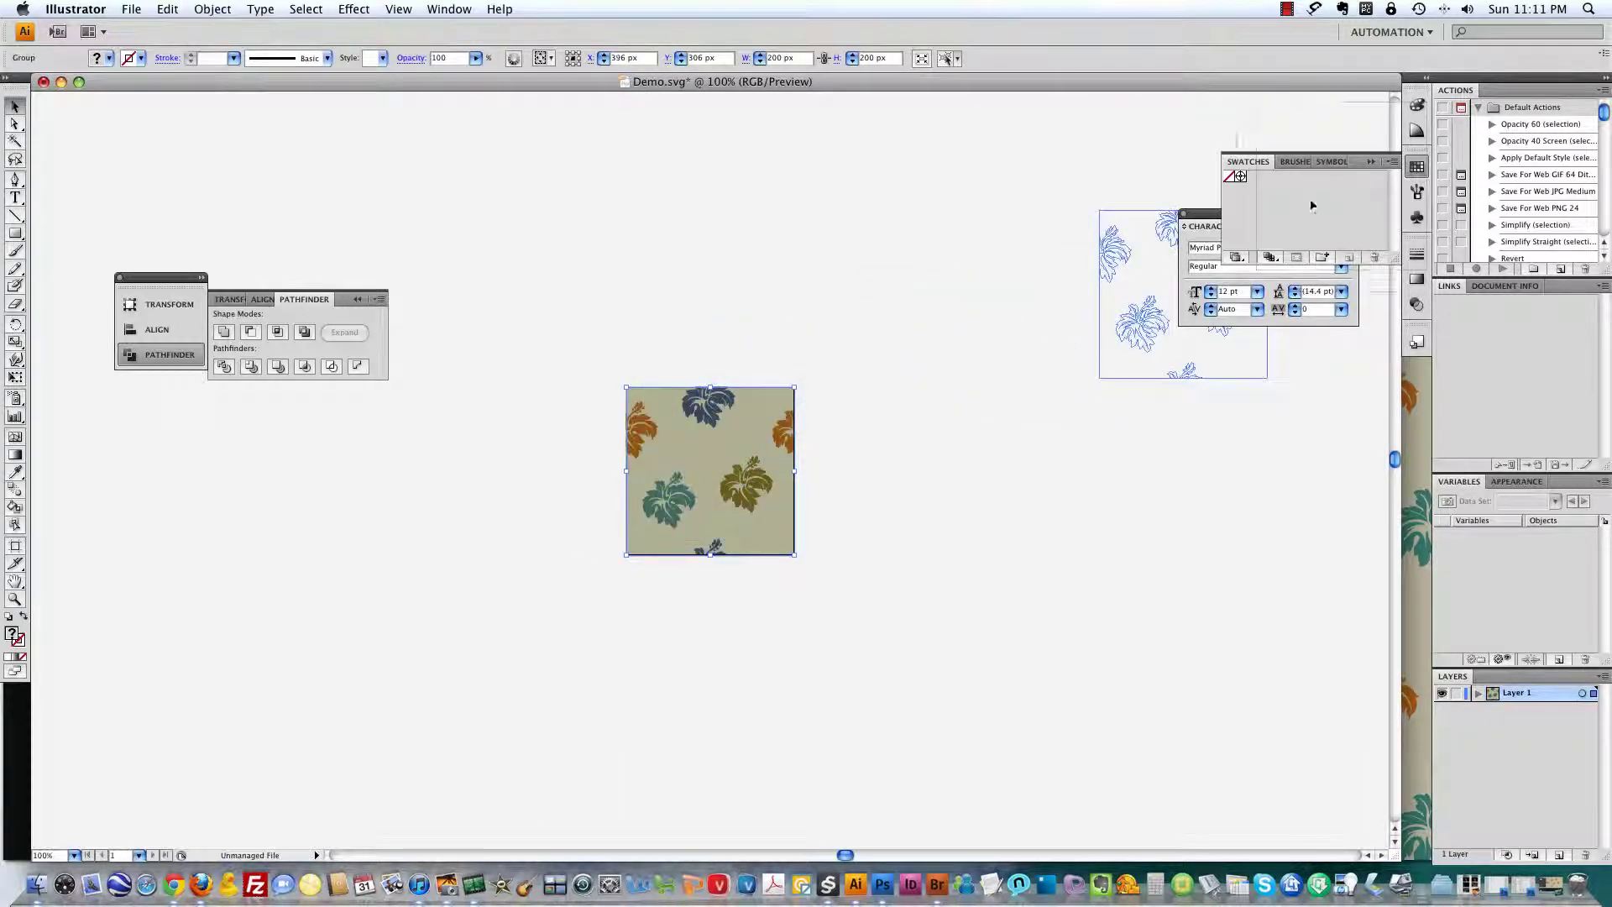
left_click(1055, 227)
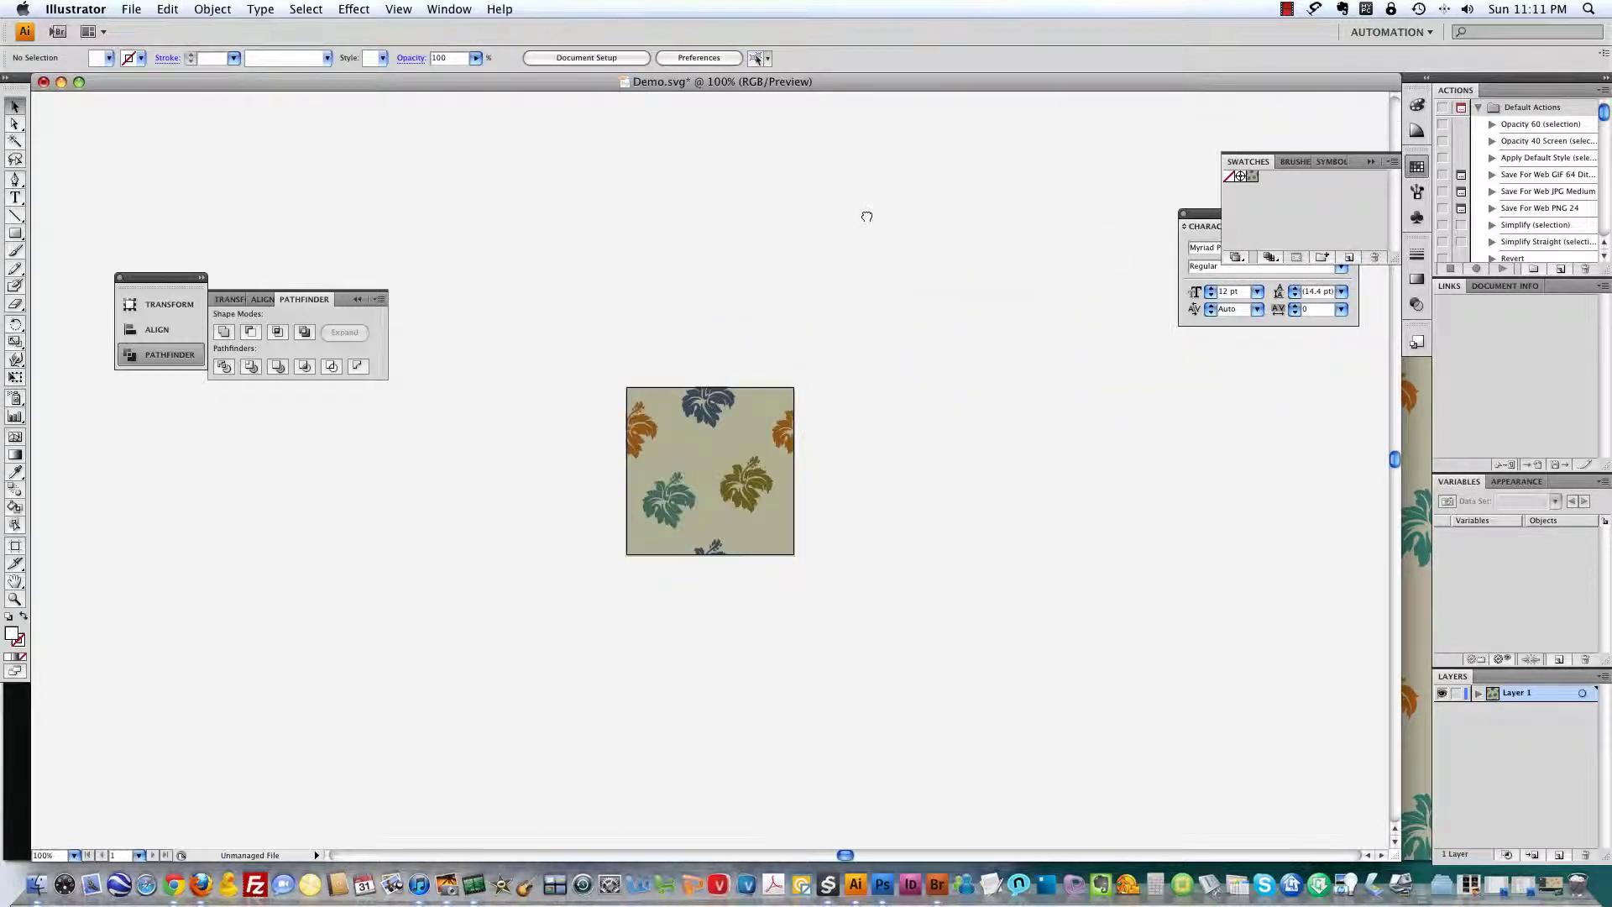
left_click_drag(868, 216, 505, 219)
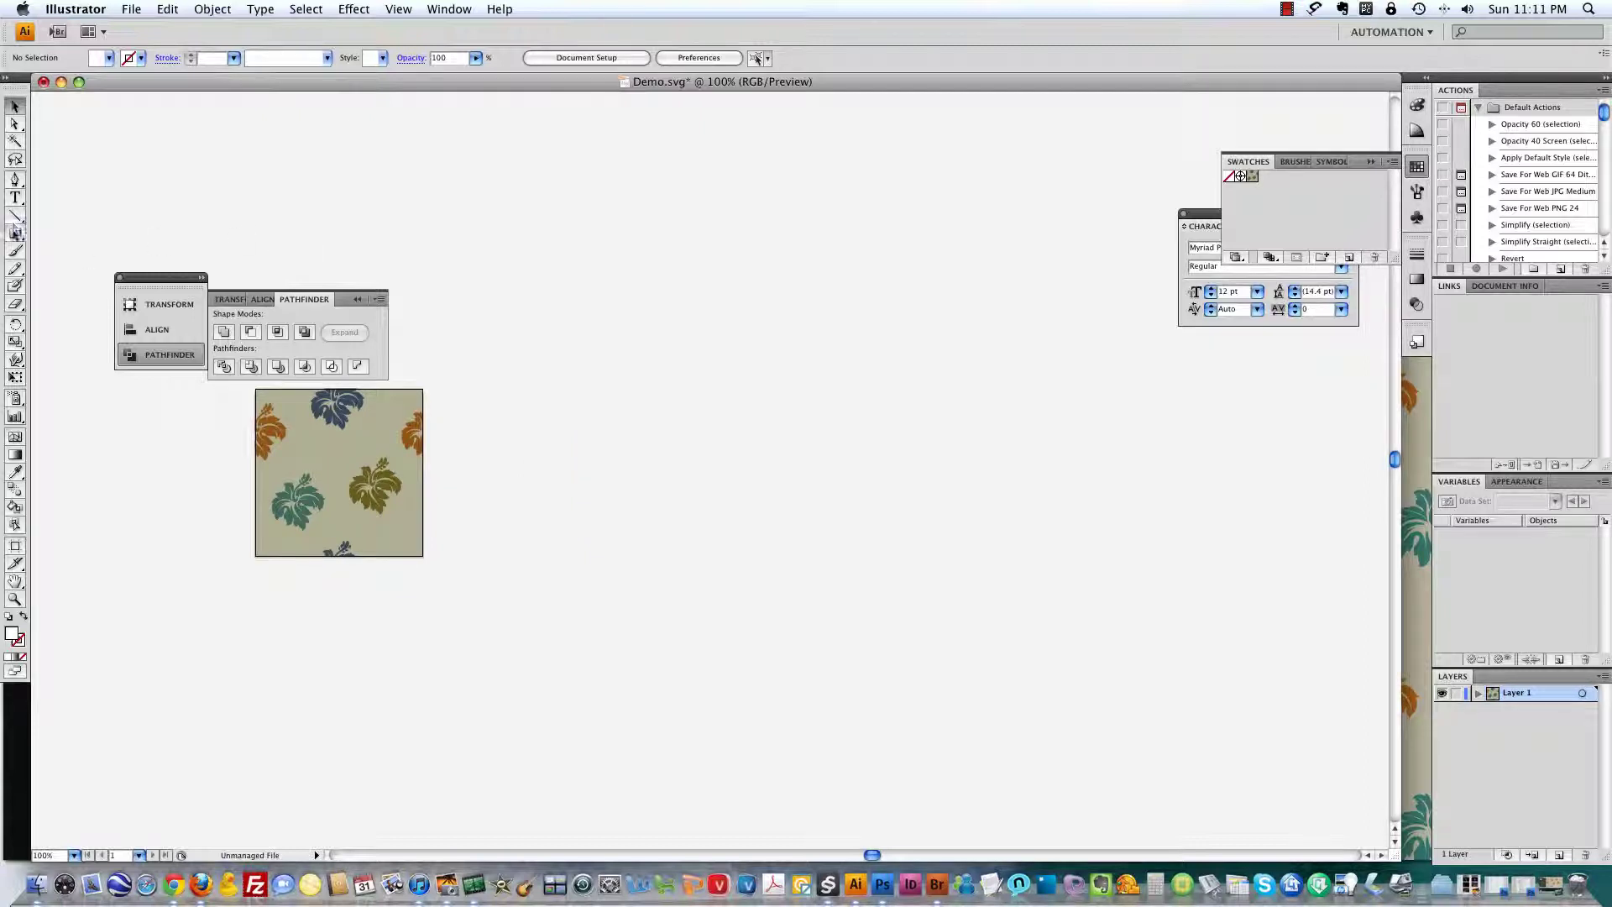
- Draw a big rectangle right of the tile and apply the hibiscus pattern swatch
left_click(15, 229)
left_click_drag(479, 154, 1320, 812)
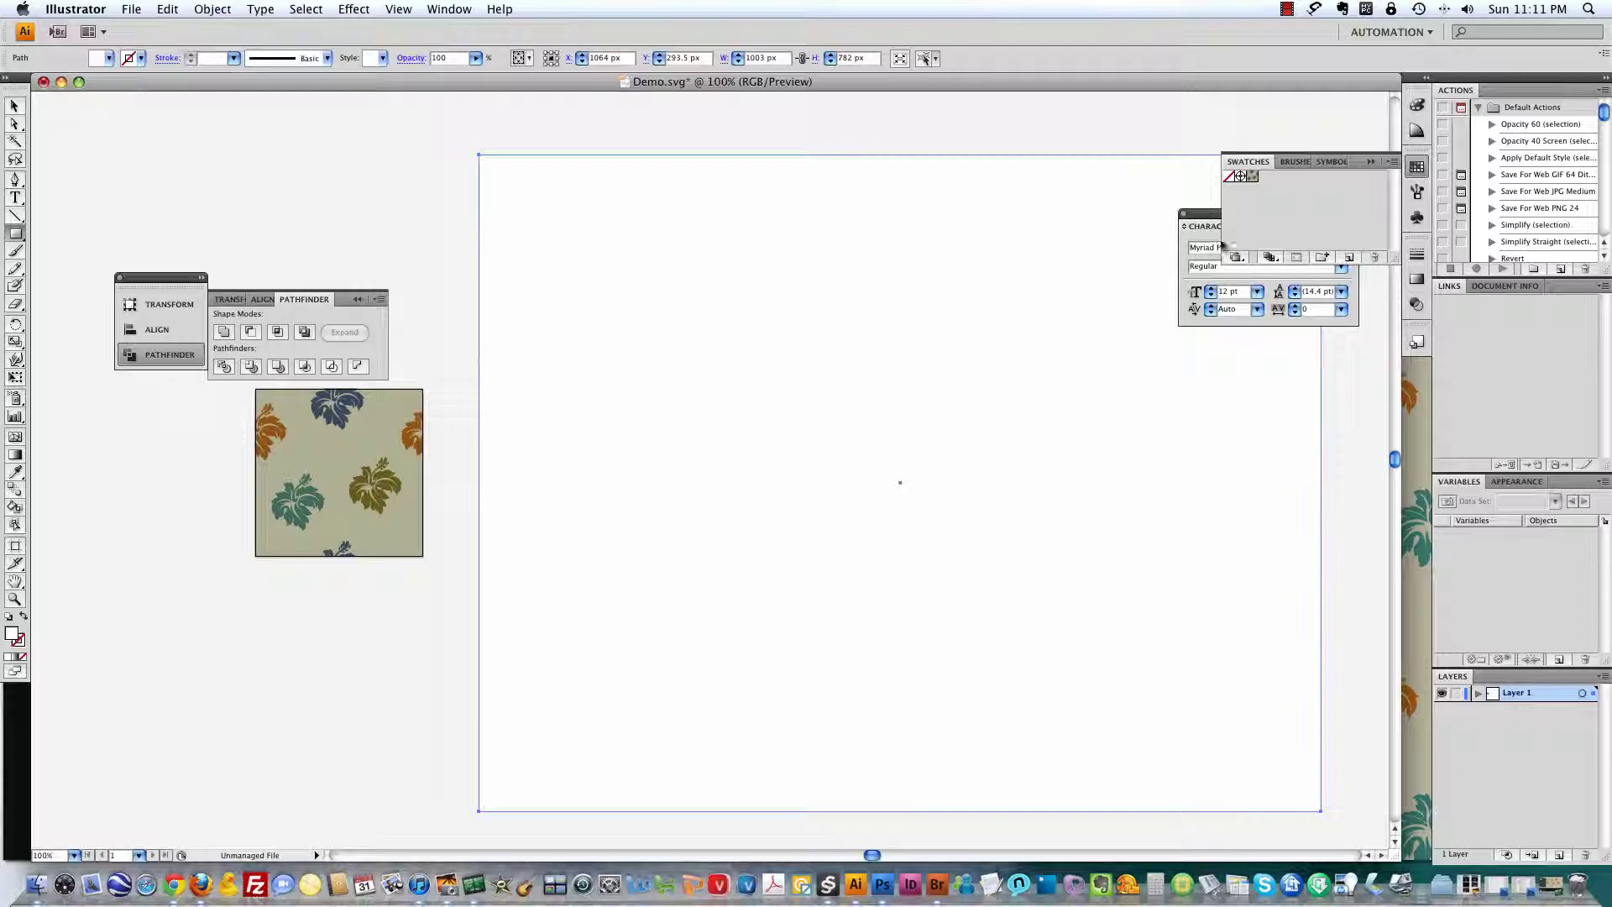
left_click(1247, 178)
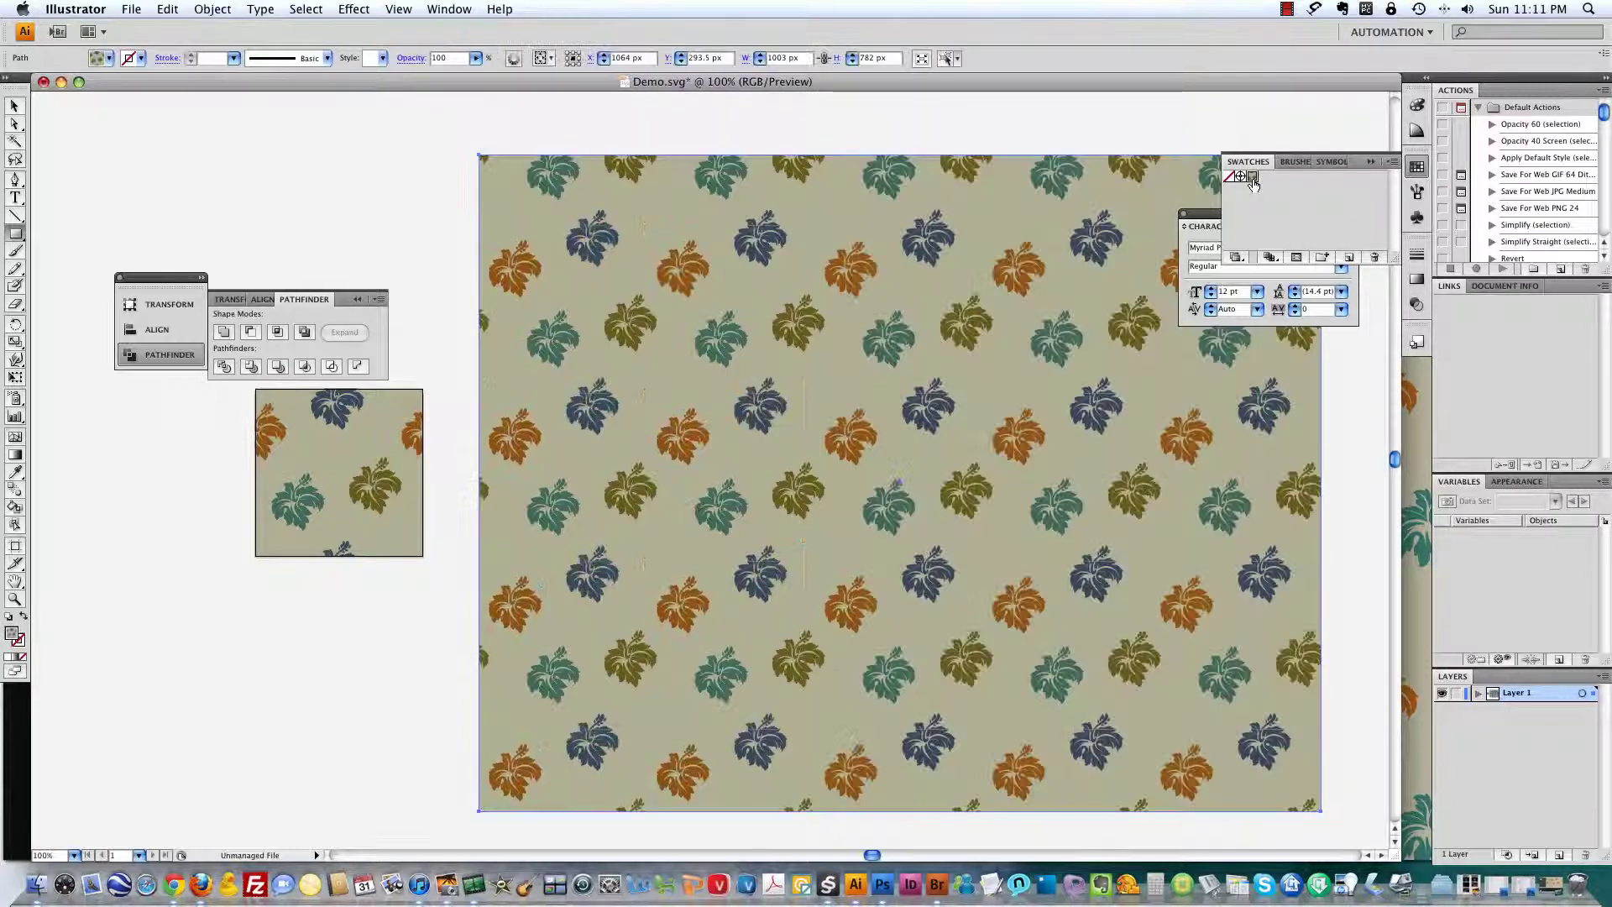